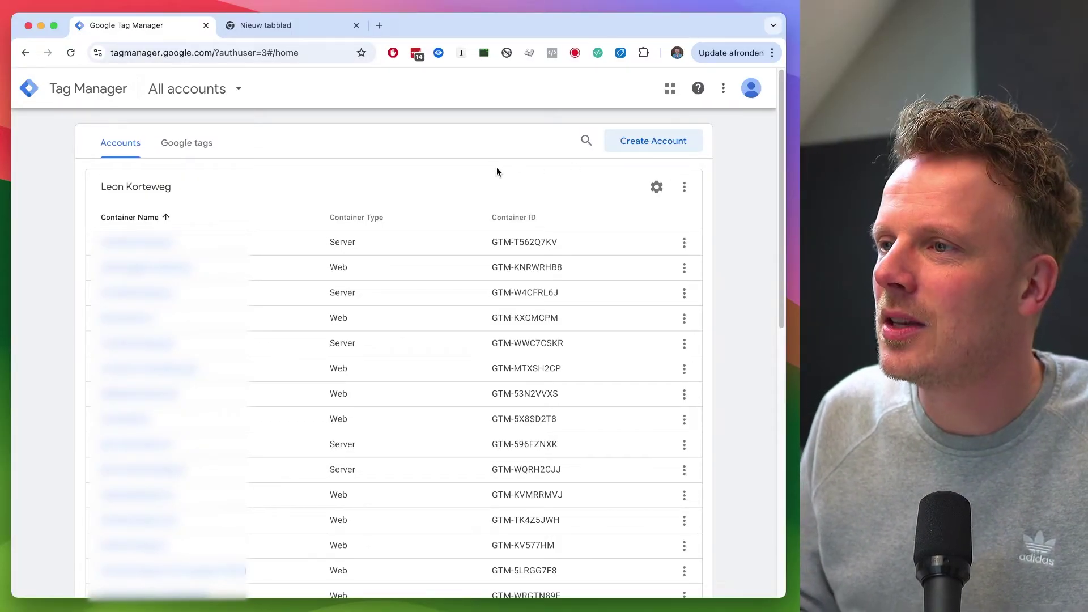
# Step: From the account's actions menu, begin a new container targeting the Server platform
pyautogui.moveTo(110, 188); pyautogui.dragTo(154, 189)
pyautogui.click(220, 192)
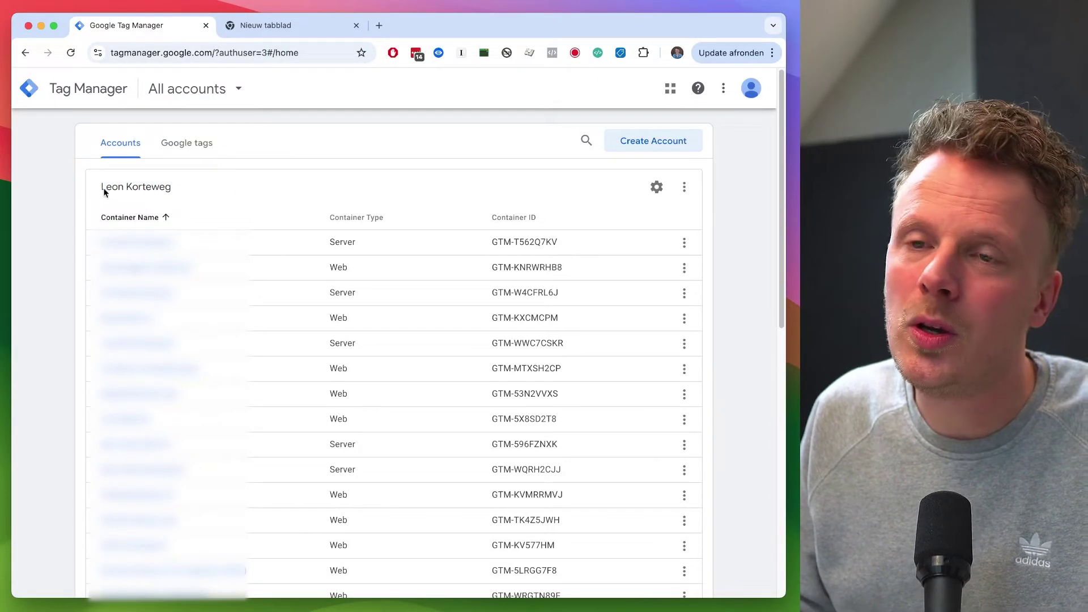
pyautogui.moveTo(106, 187); pyautogui.dragTo(170, 189)
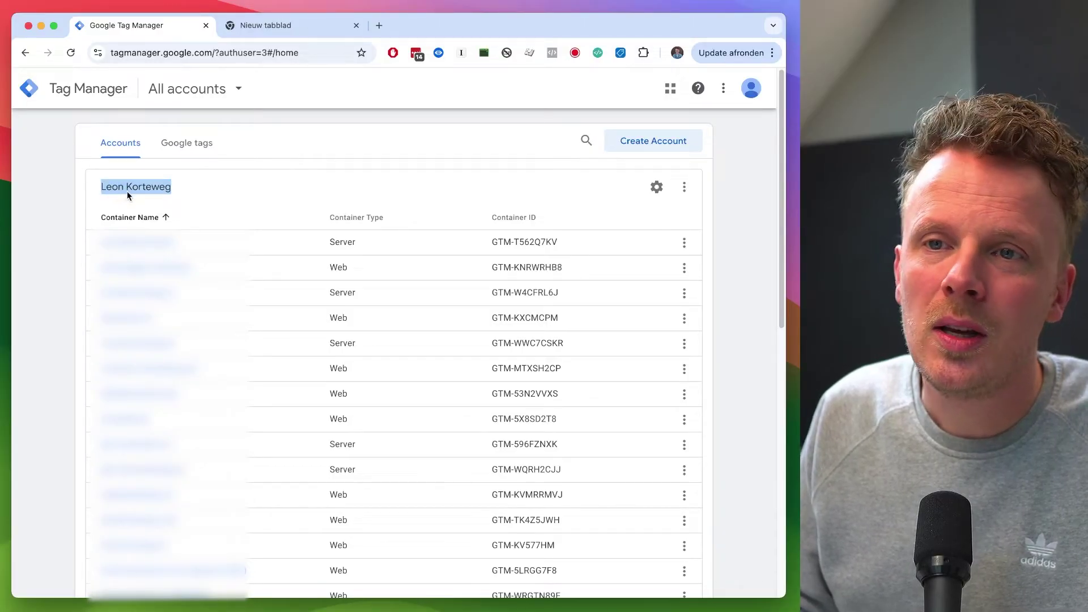
pyautogui.click(172, 192)
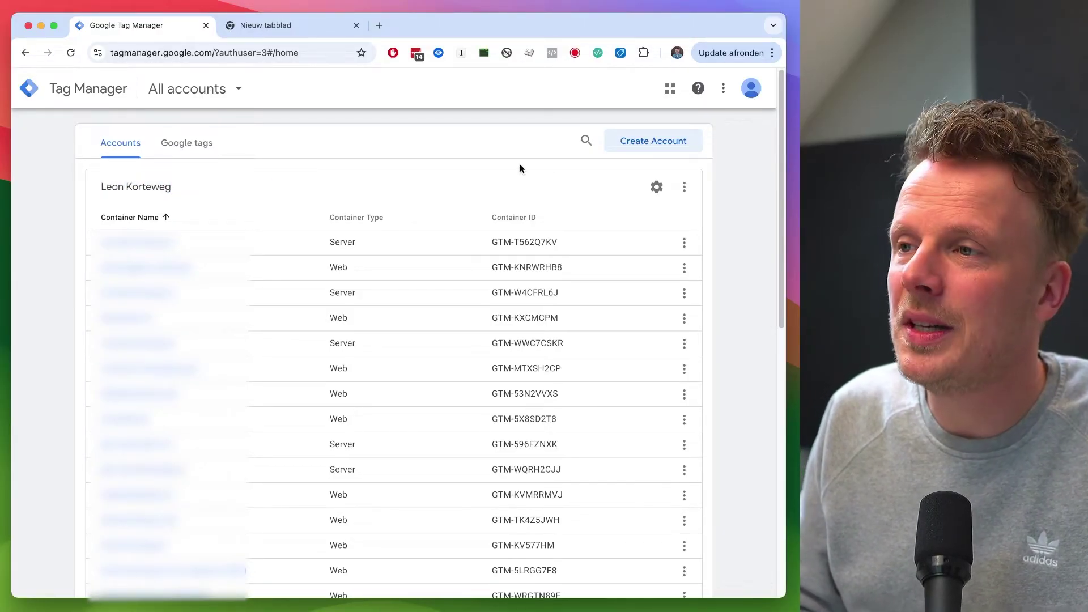
pyautogui.click(685, 188)
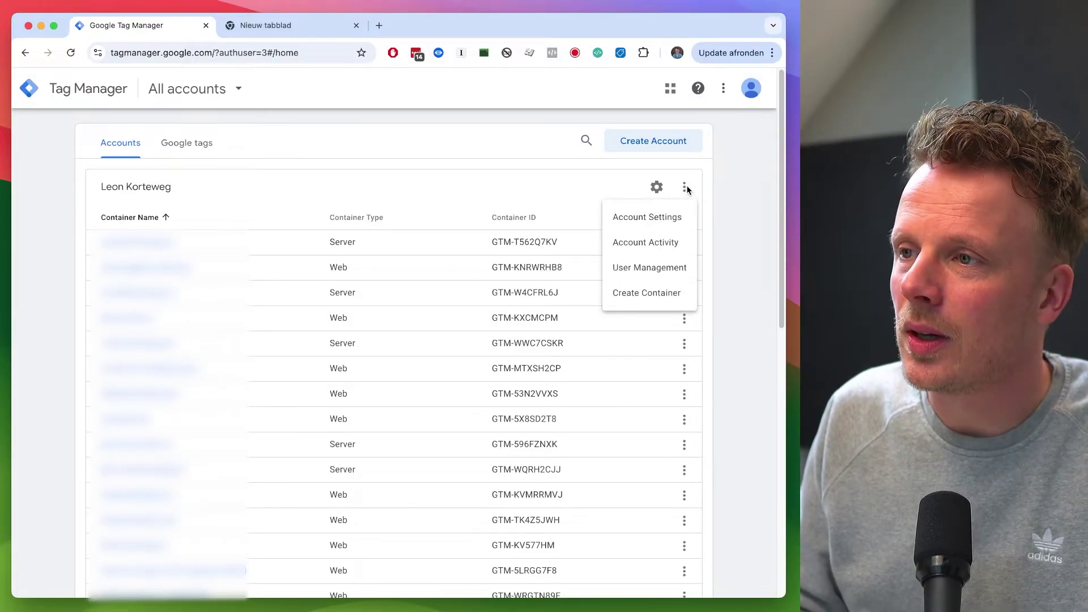
pyautogui.click(658, 294)
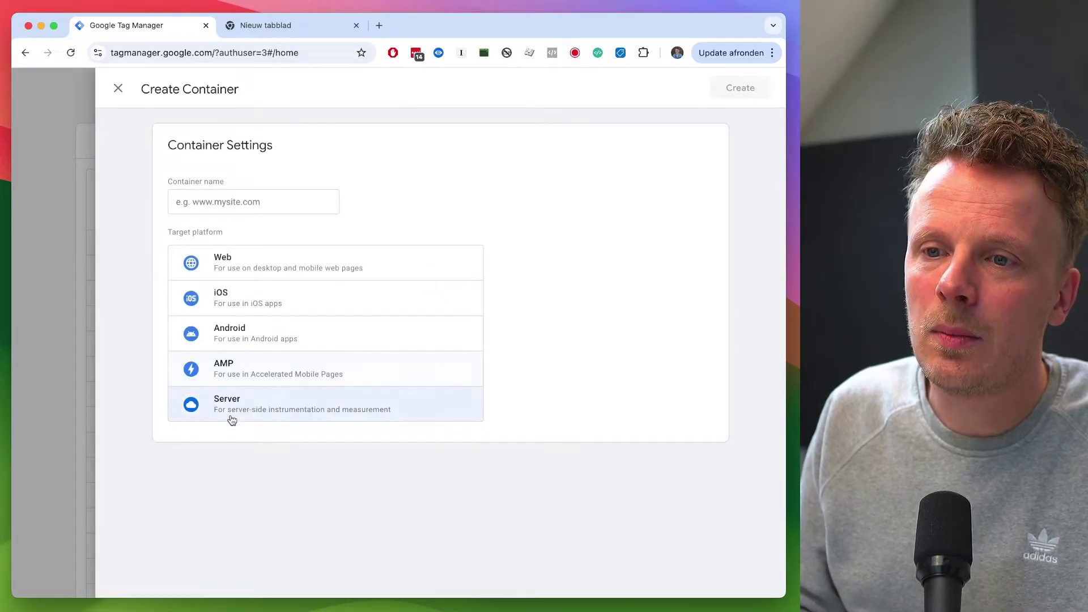
pyautogui.click(225, 412)
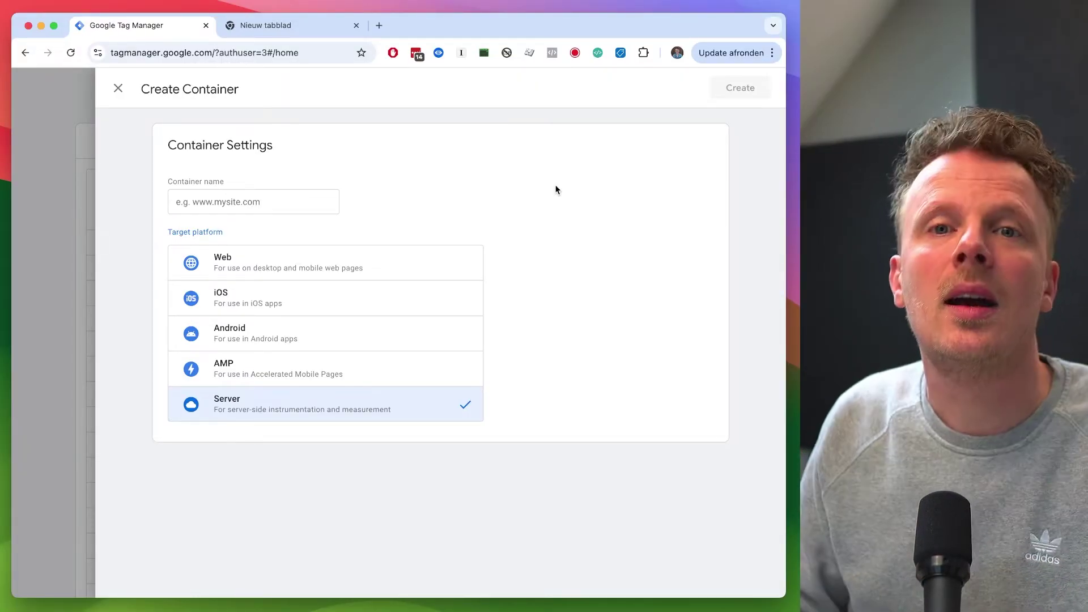
pyautogui.click(284, 208)
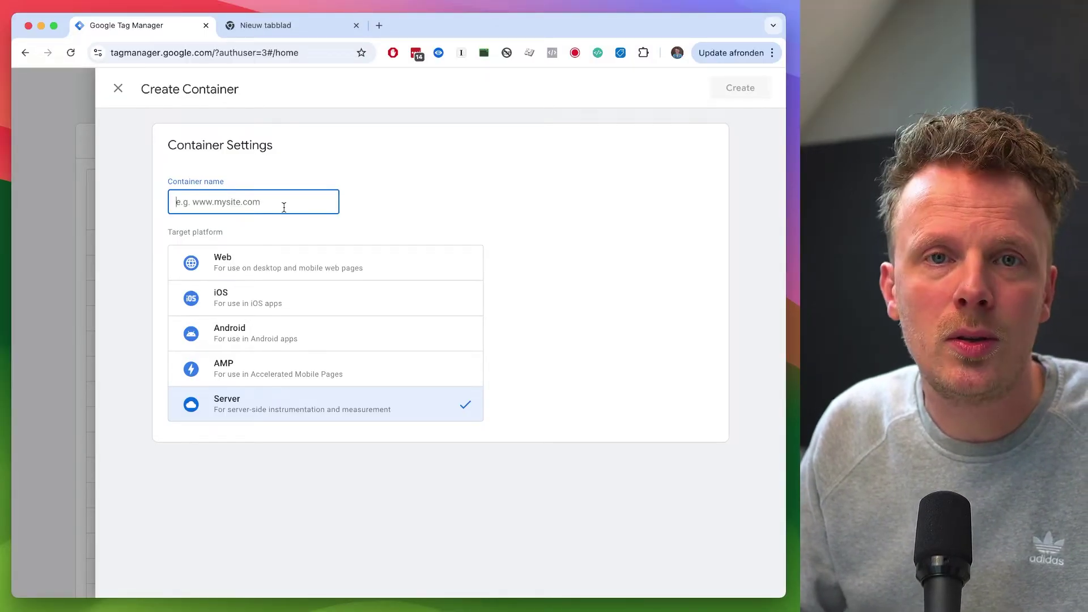
# Step: Replace a draft container name with the website's domain
pyautogui.write('server-side')
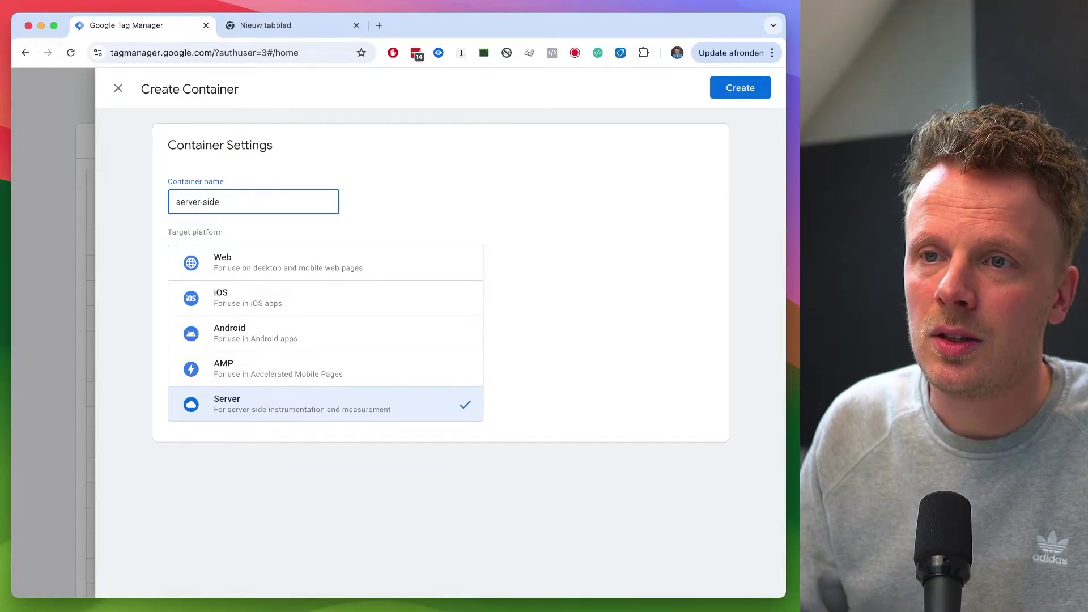
pyautogui.write(' (container)')
pyautogui.press('super+a')
pyautogui.press('BackSpace')
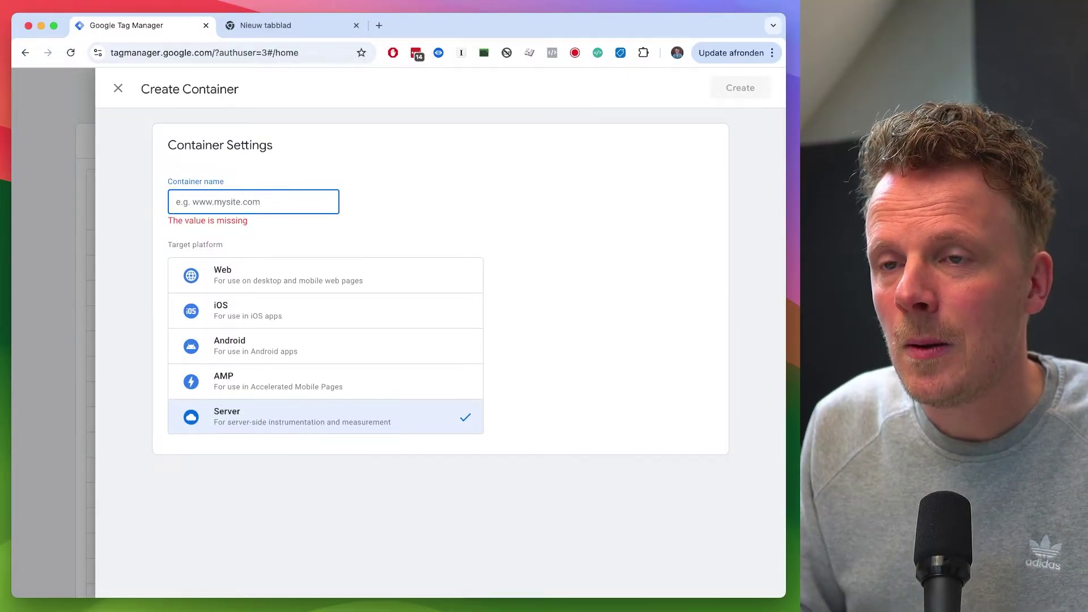
pyautogui.write('leonkorteweg.nl')
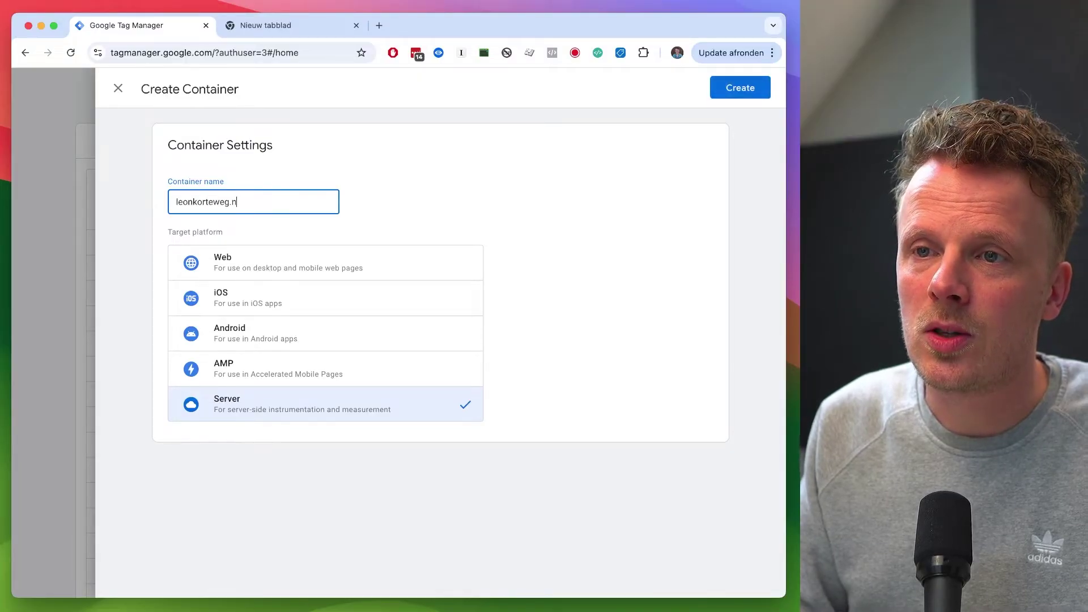
pyautogui.click(177, 202)
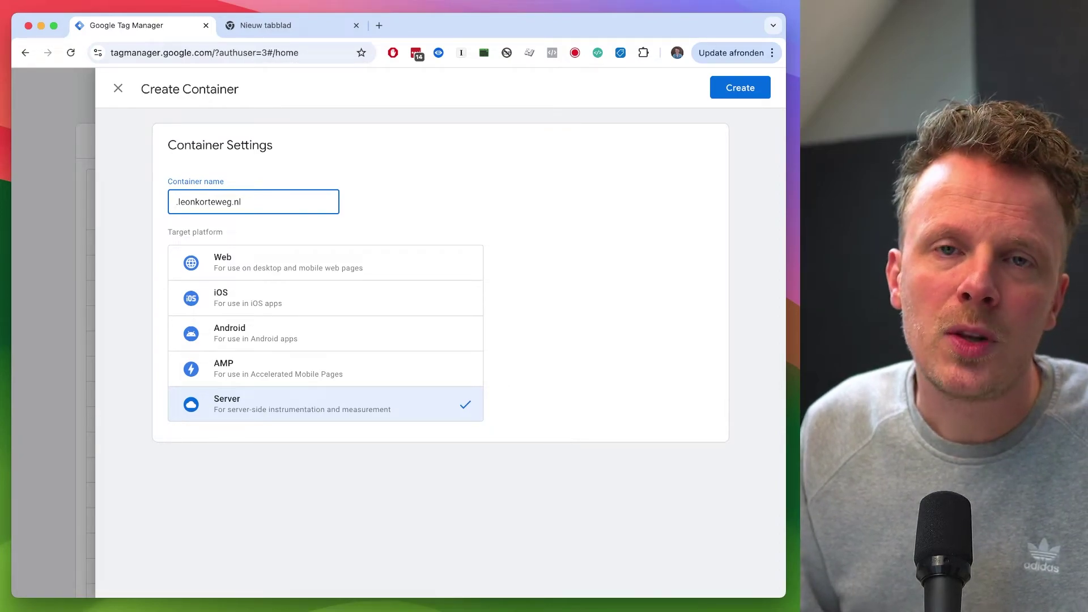
# Step: Try several subdomain prefixes, settle on 'd.' before the domain, and create the server container
pyautogui.write('data.')
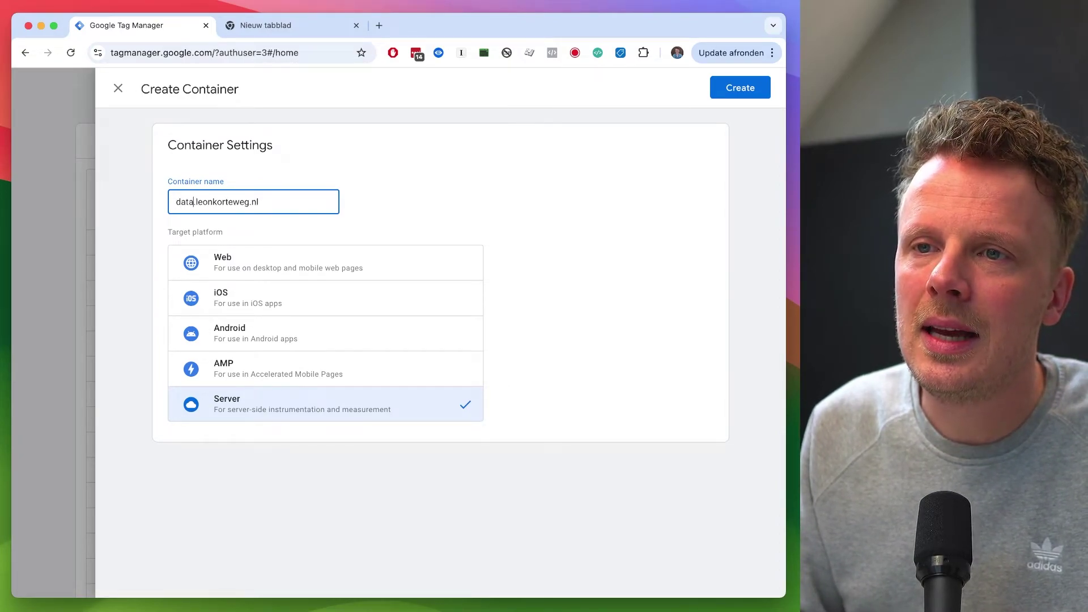
pyautogui.hotkey('shift', 'alt', 'Left')
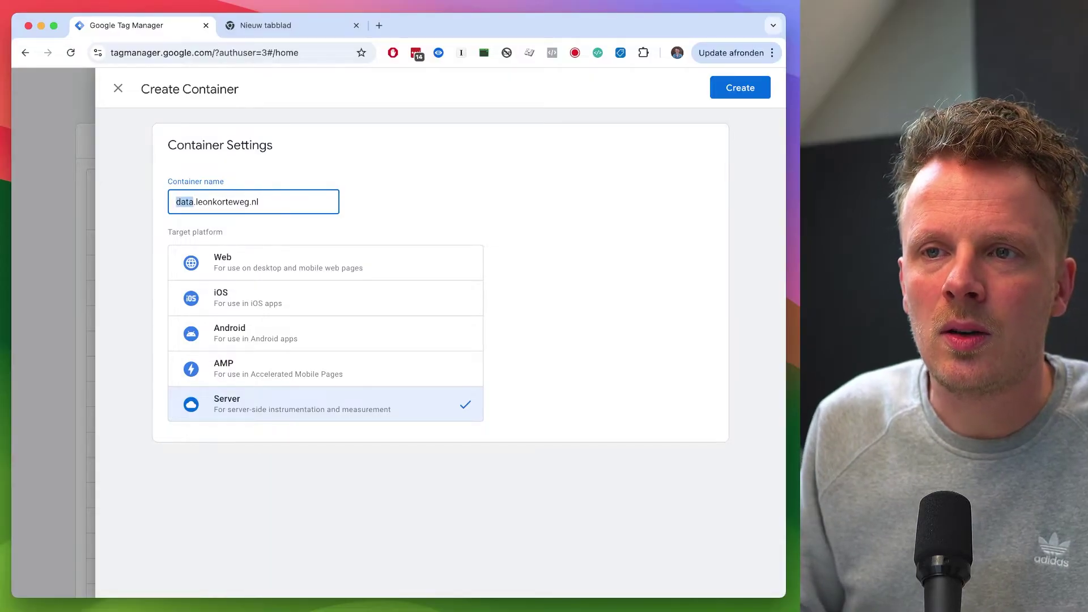
pyautogui.write('gtm')
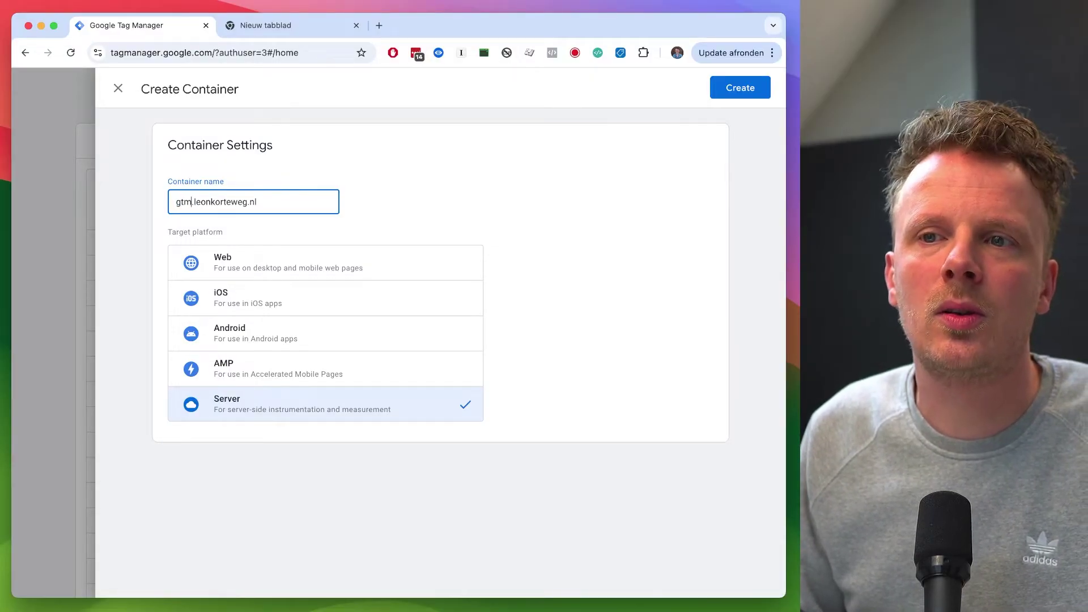
pyautogui.hotkey('shift', 'alt', 'Left')
pyautogui.write('analytics')
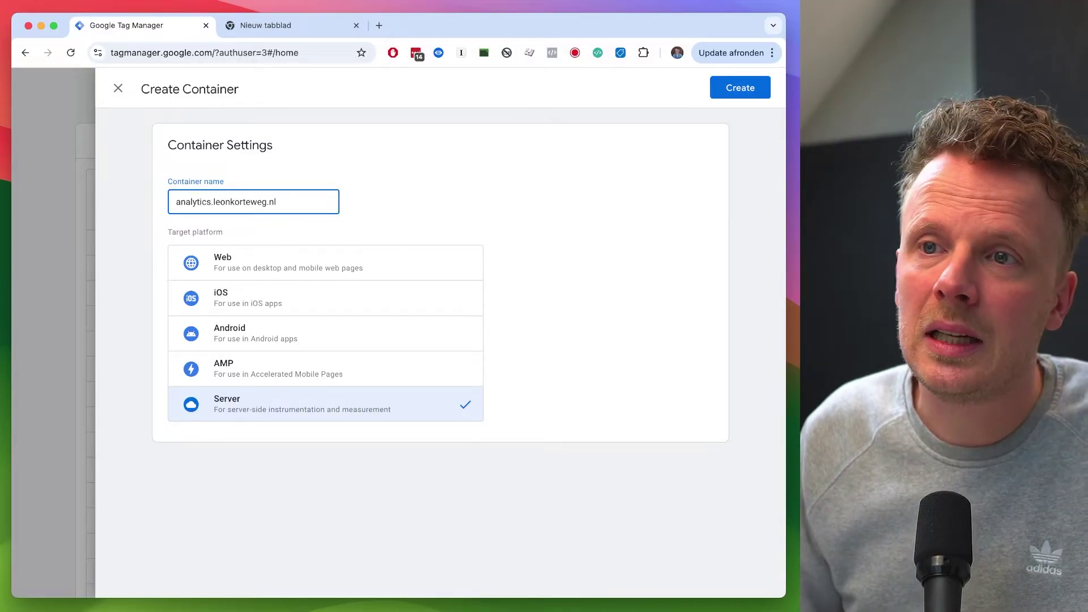
pyautogui.hotkey('shift', 'alt', 'Left')
pyautogui.press('BackSpace')
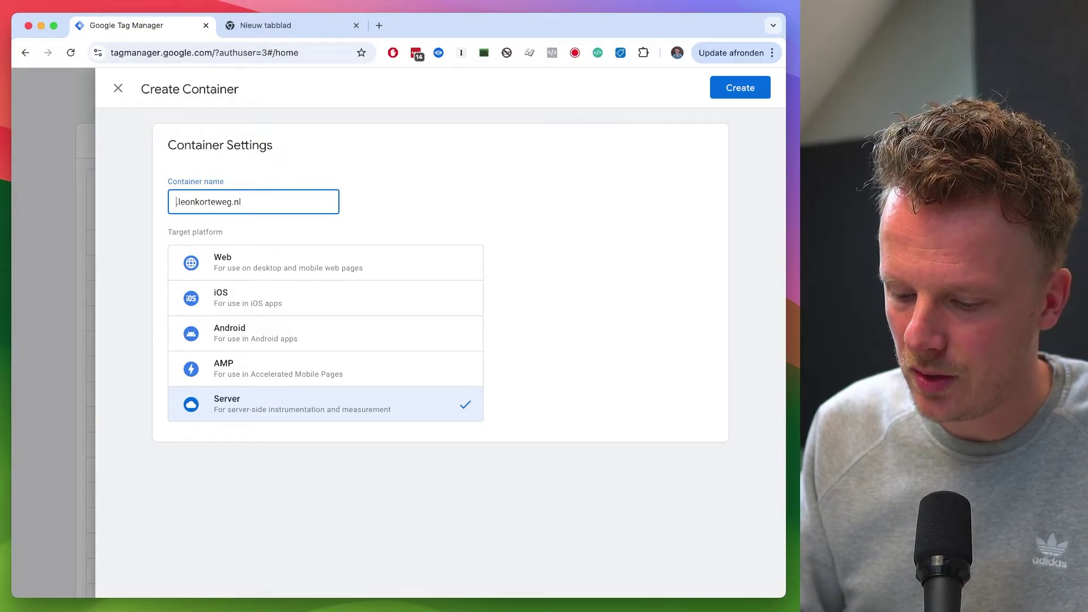
pyautogui.write('n')
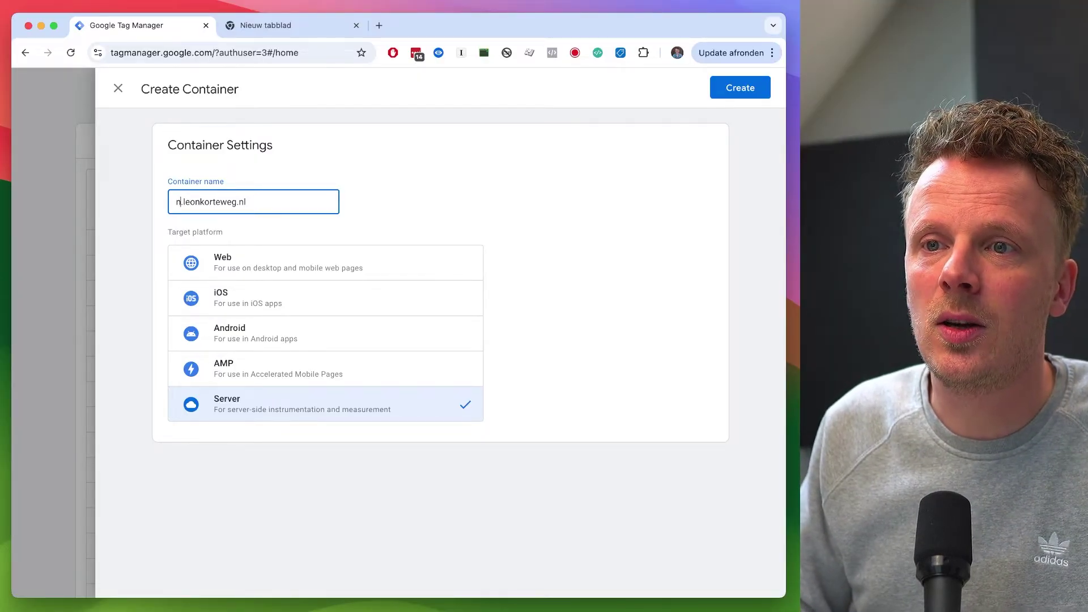
pyautogui.press('BackSpace')
pyautogui.write('3')
pyautogui.hotkey('shift', 'Left')
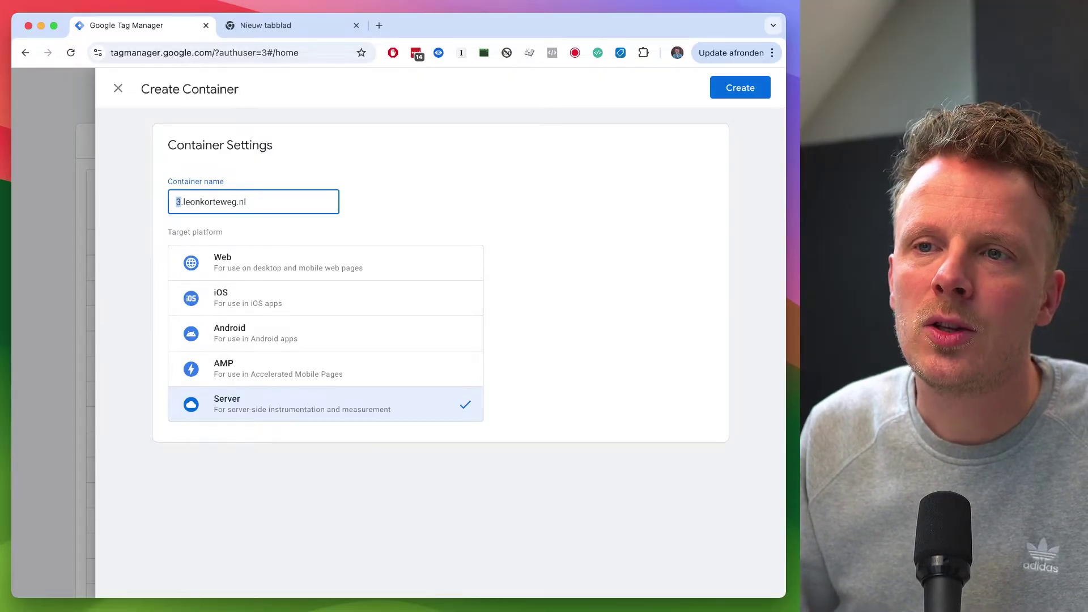
pyautogui.write('gtm')
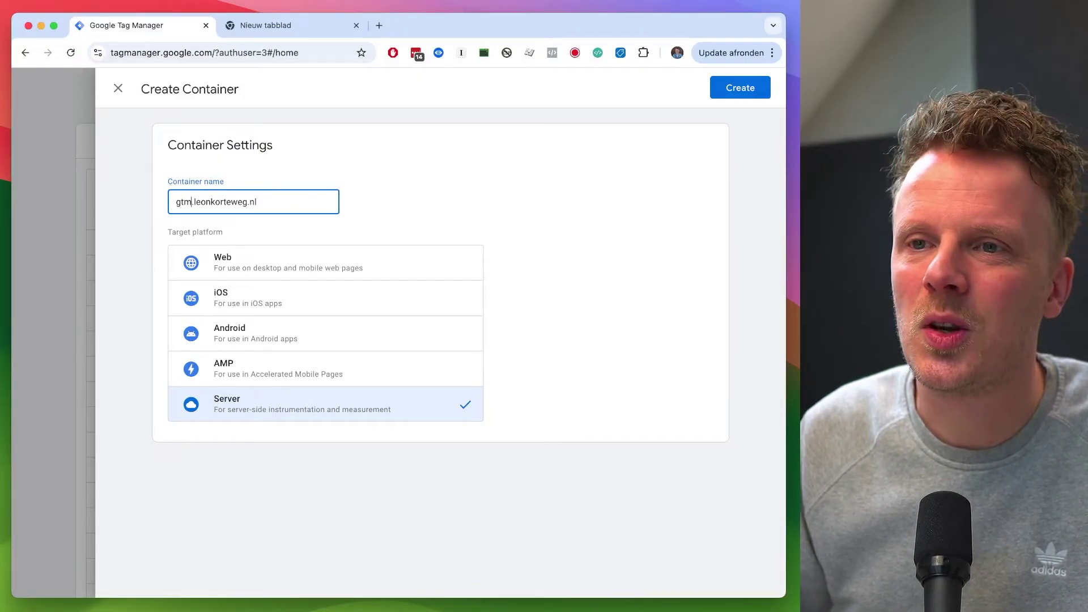
pyautogui.press('BackSpace')
pyautogui.press('BackSpace')
pyautogui.press('BackSpace')
pyautogui.write('d')
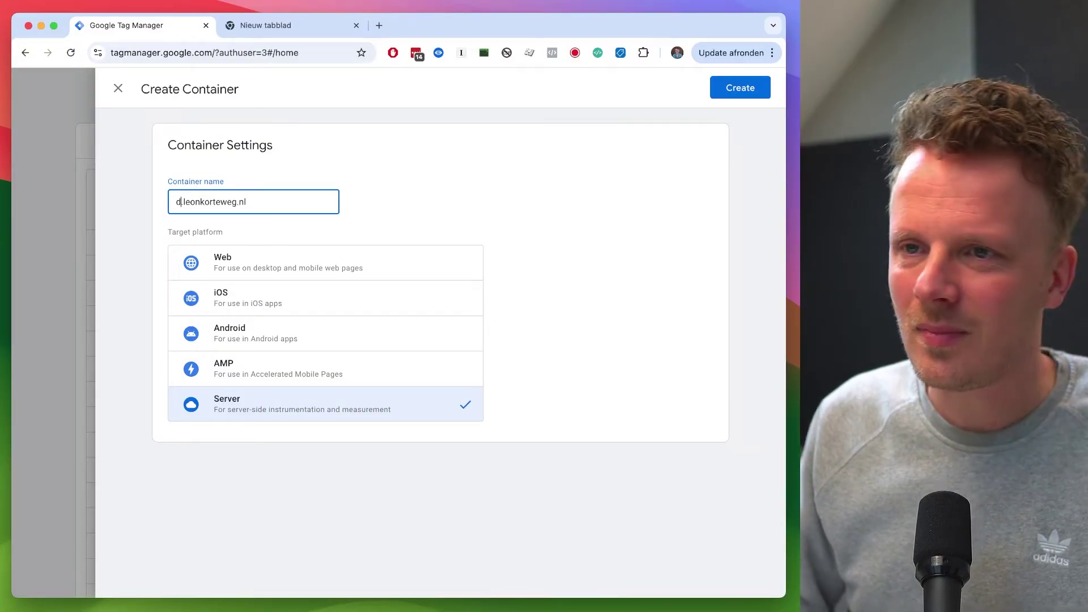
pyautogui.press('super+a')
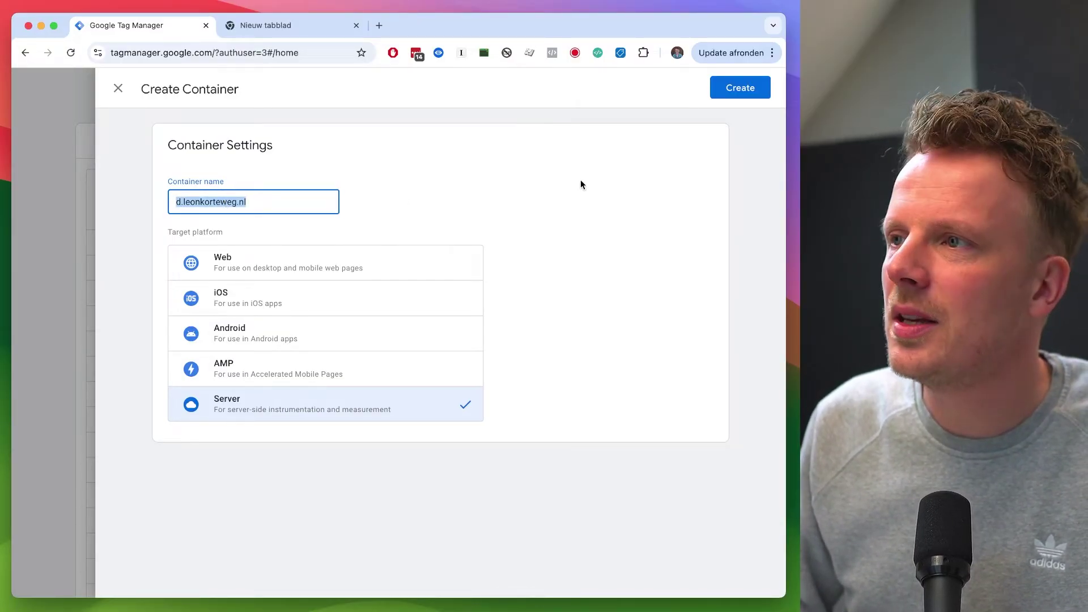
pyautogui.click(721, 88)
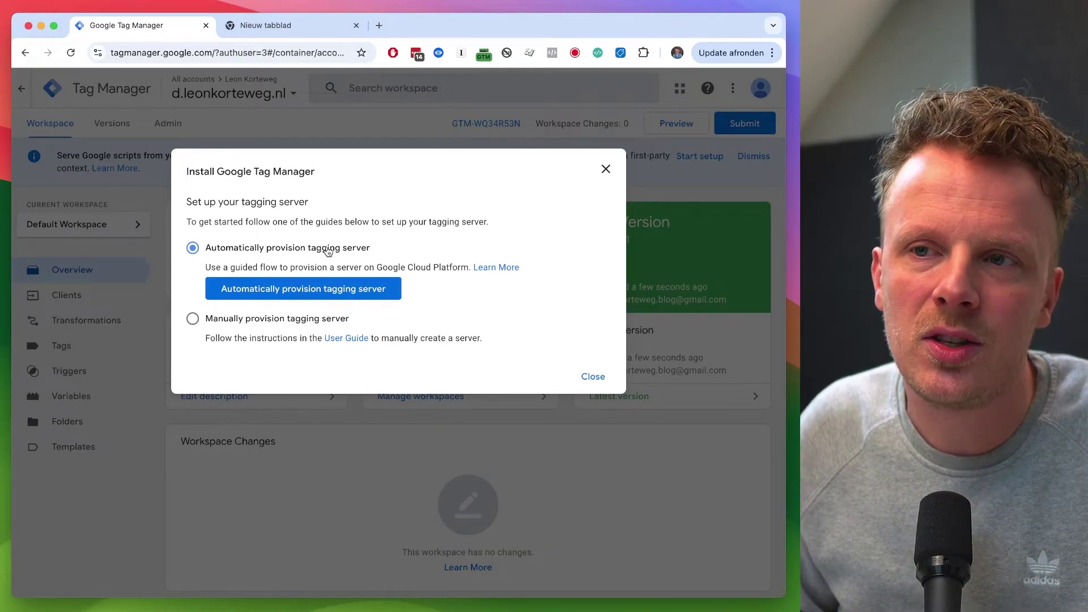
# Step: Pick 'Manually provision tagging server' and copy the Container Config string
pyautogui.click(231, 321)
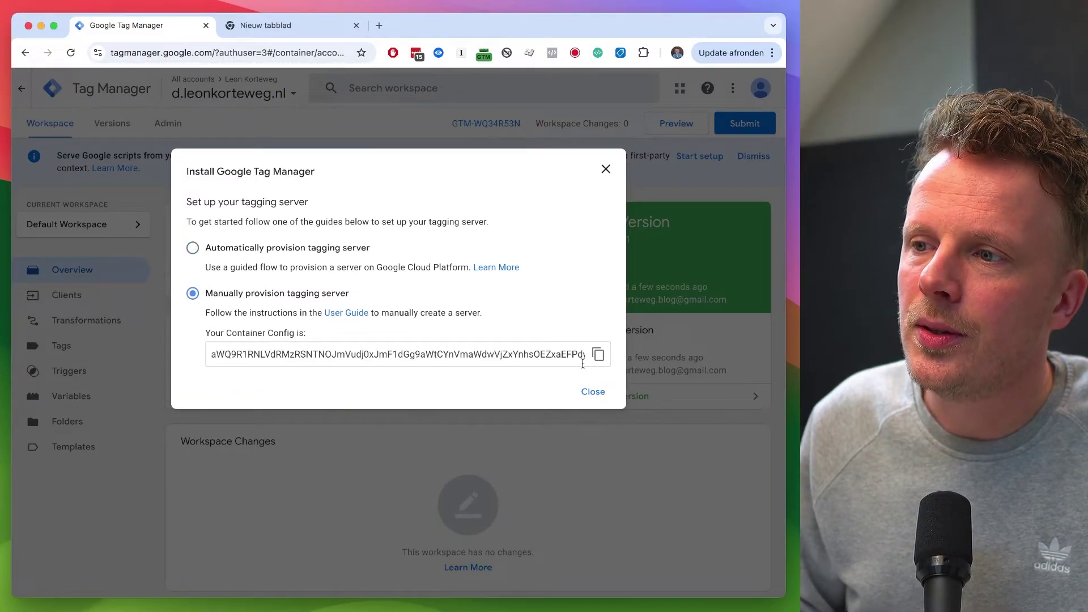
pyautogui.click(598, 354)
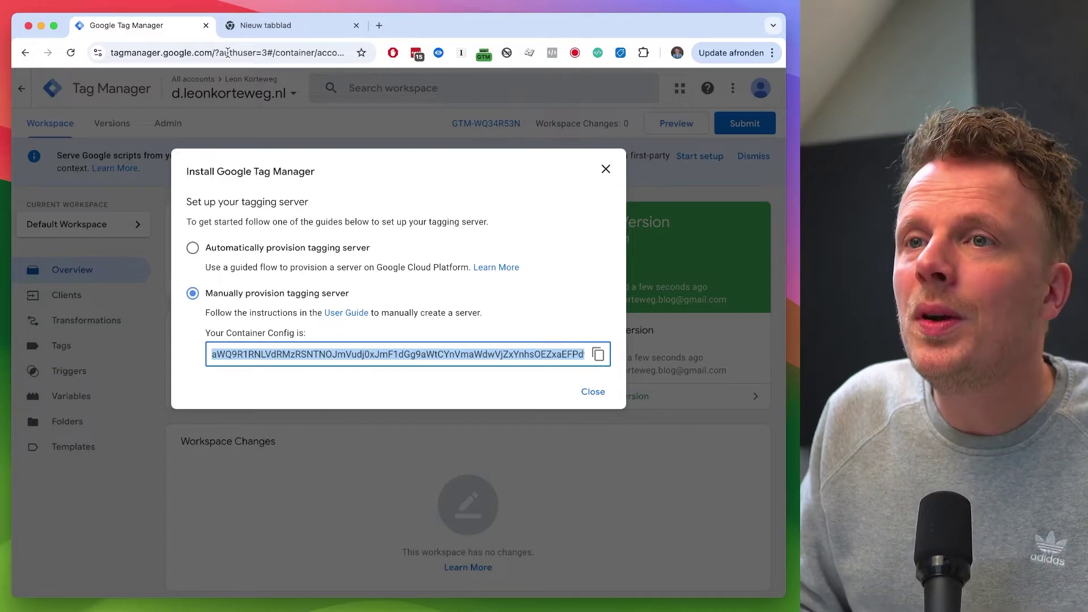
# Step: Load the pasted Stape referral link in a new tab and open its sign-up form
pyautogui.hotkey('ctrl', 'Tab')
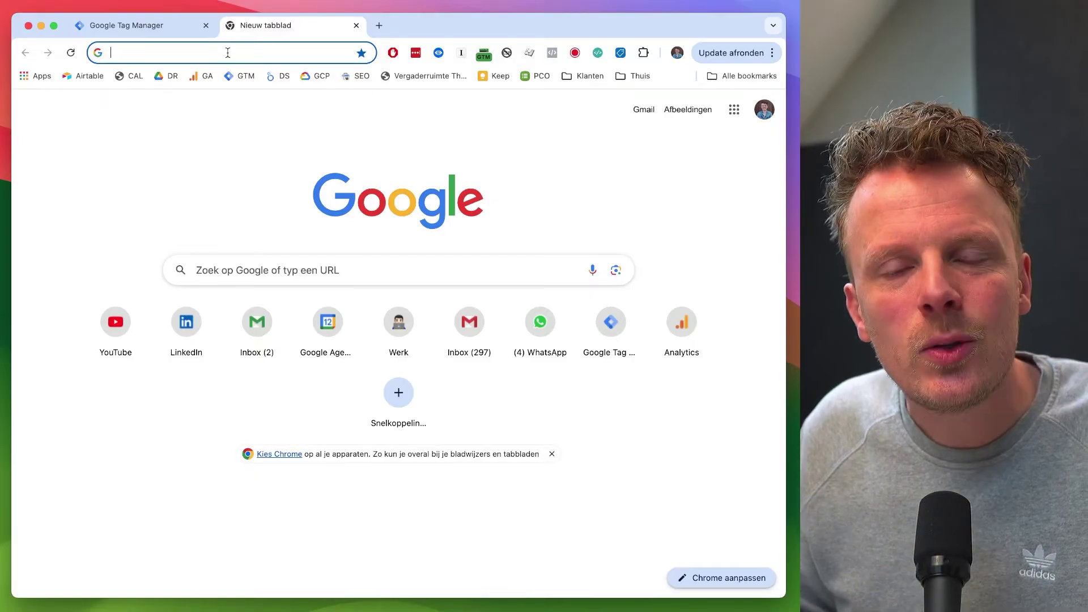
pyautogui.press('super+v')
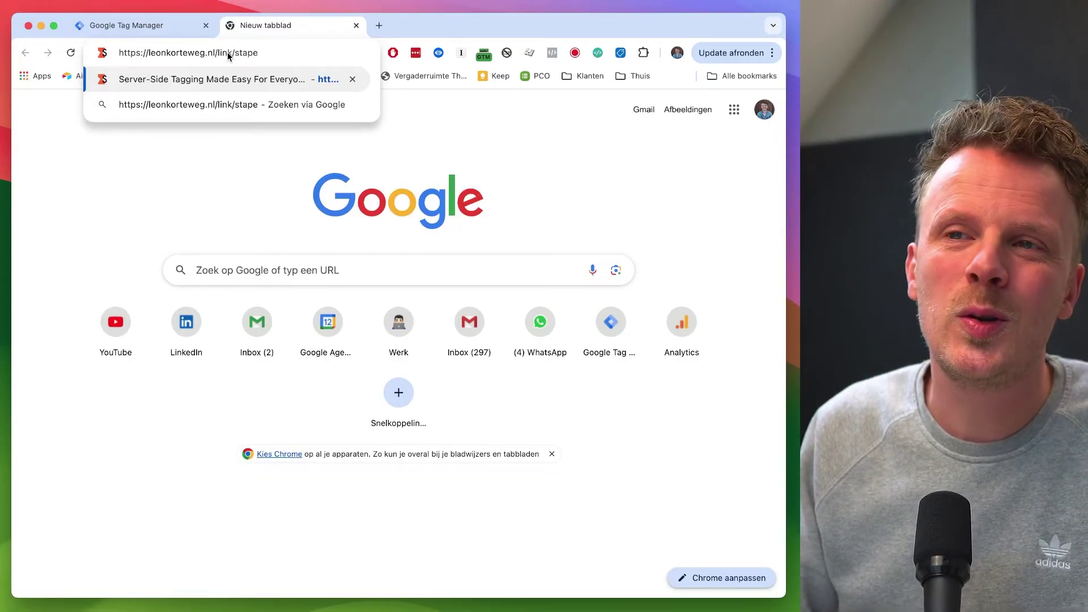
pyautogui.press('Return')
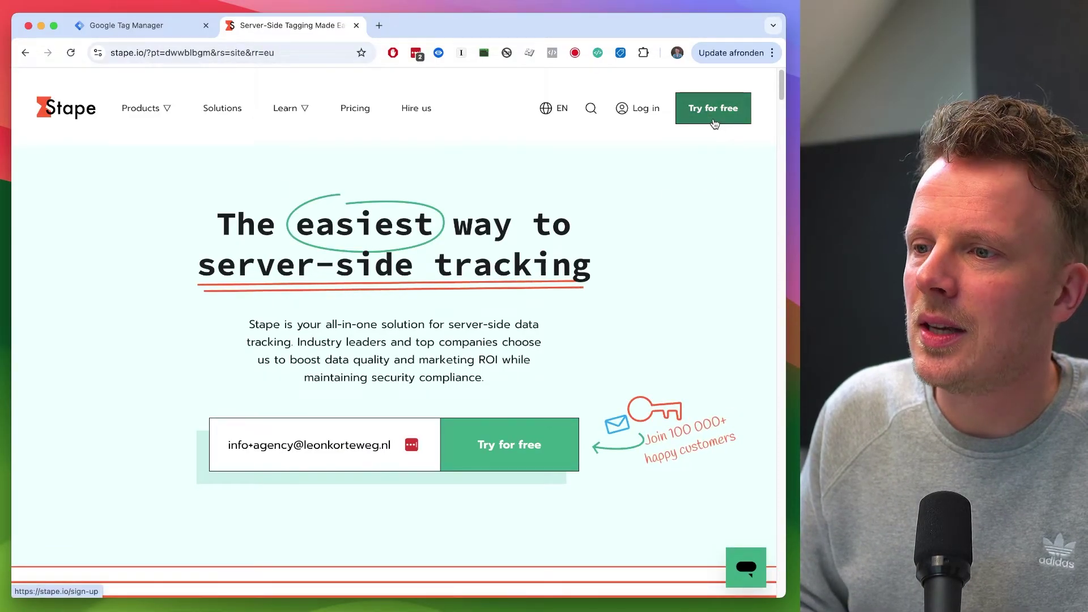
pyautogui.click(715, 124)
# Step: Sign up for Stape in the EU region with a new e-mail address, accepting the terms
pyautogui.click(374, 264)
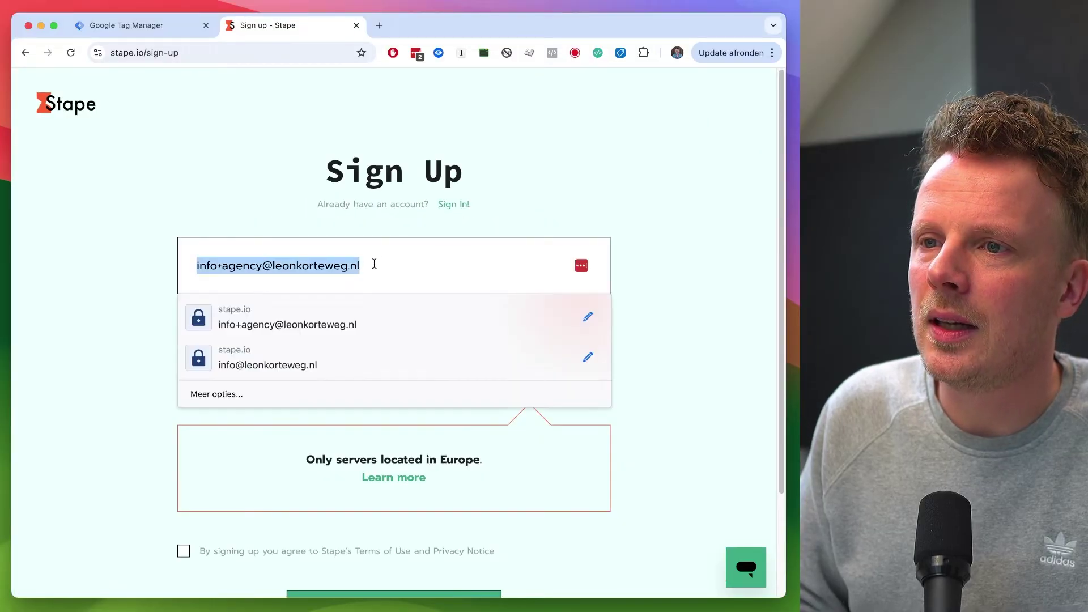
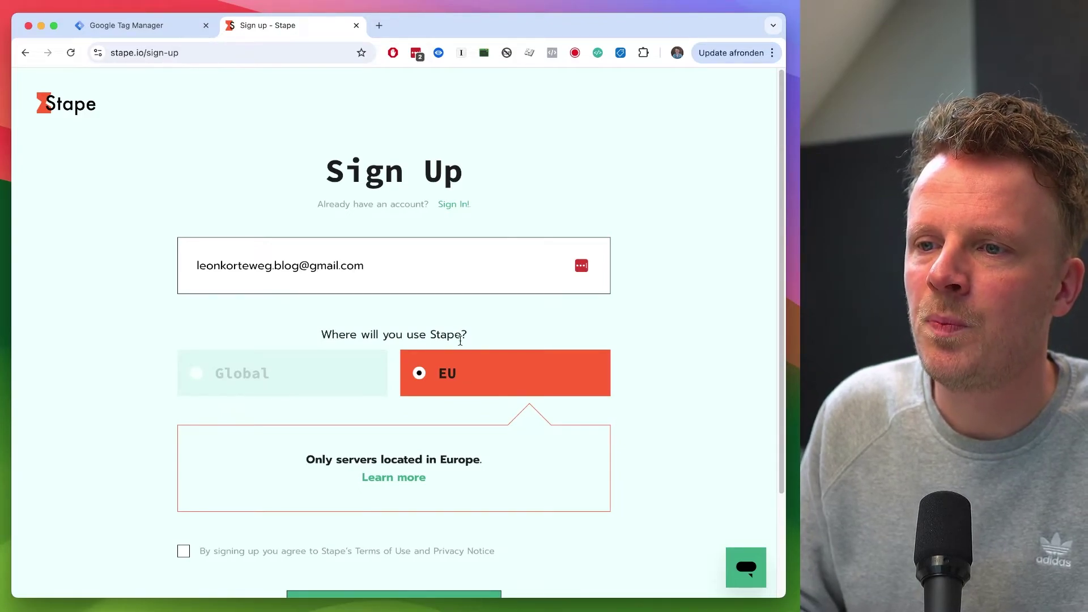
pyautogui.scroll(-3, 462, 370)
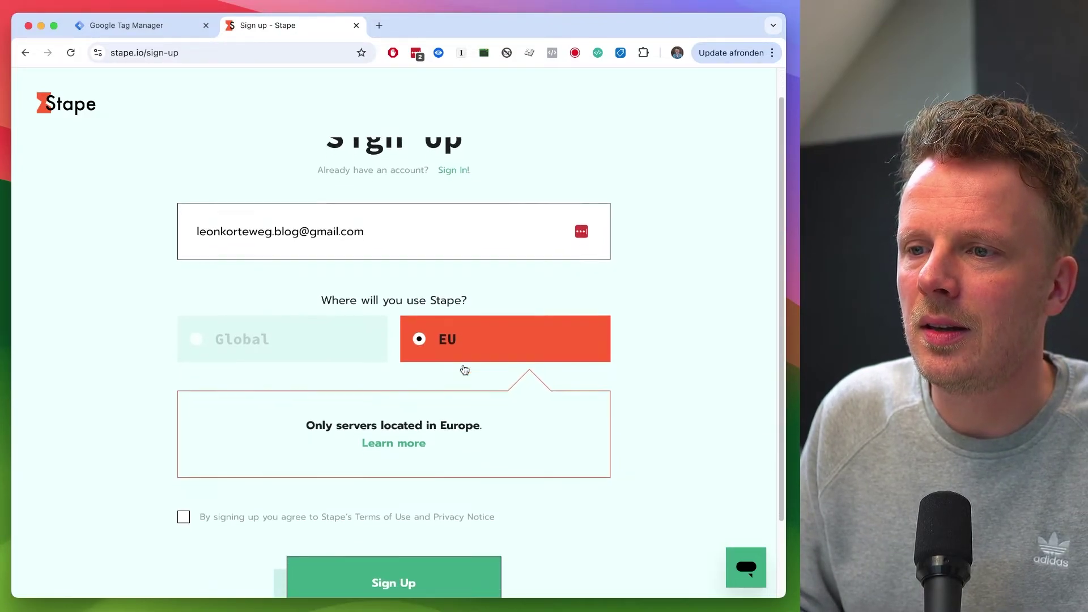
pyautogui.click(203, 425)
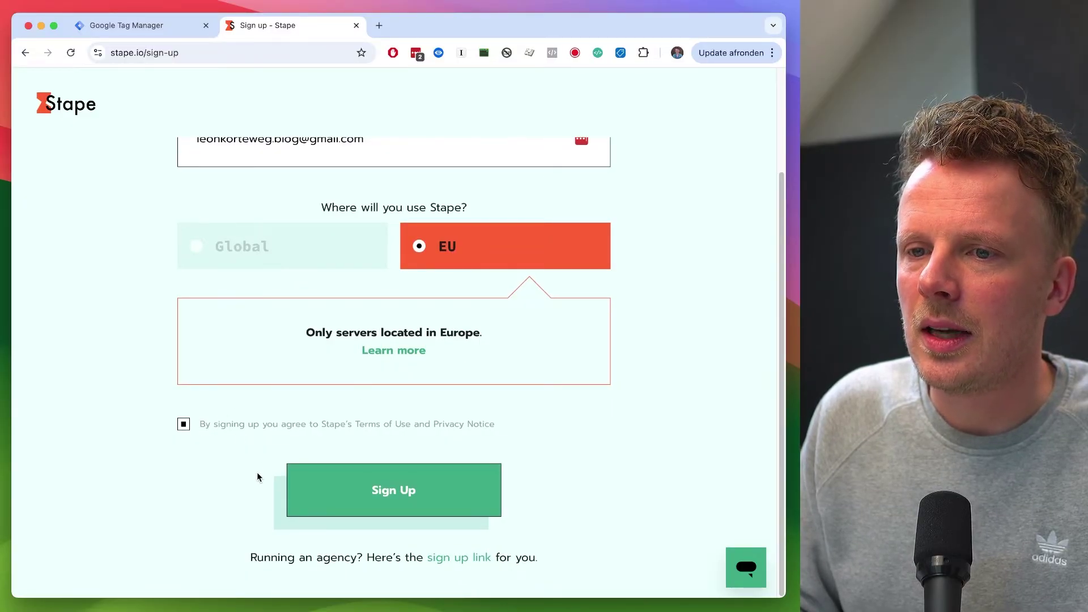
pyautogui.click(344, 504)
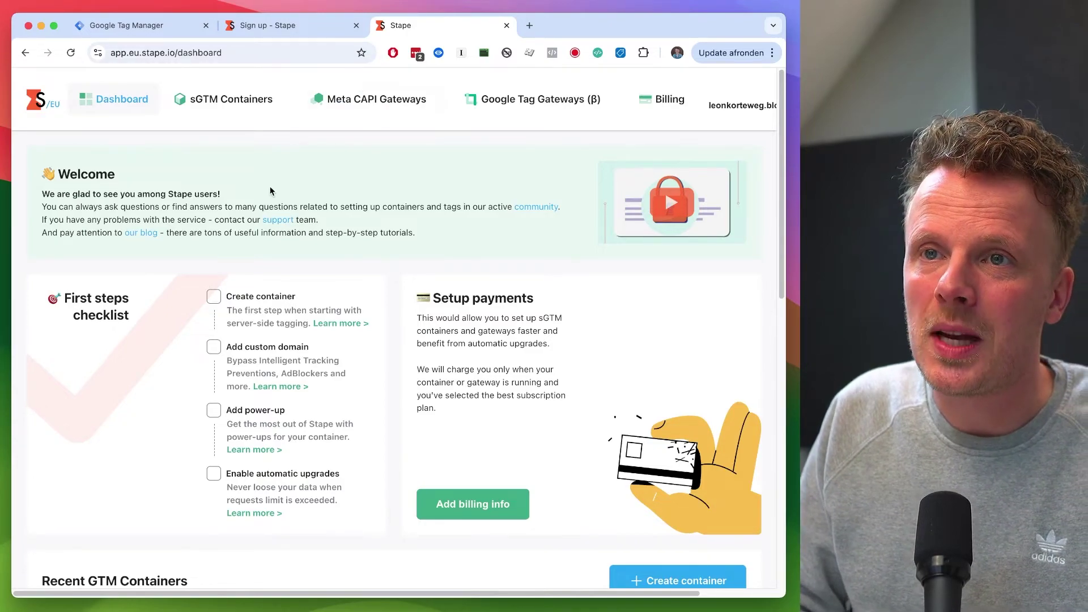
# Step: Start a new Stape container named with the 'd.' subdomain of the website
pyautogui.scroll(-5, 270, 189)
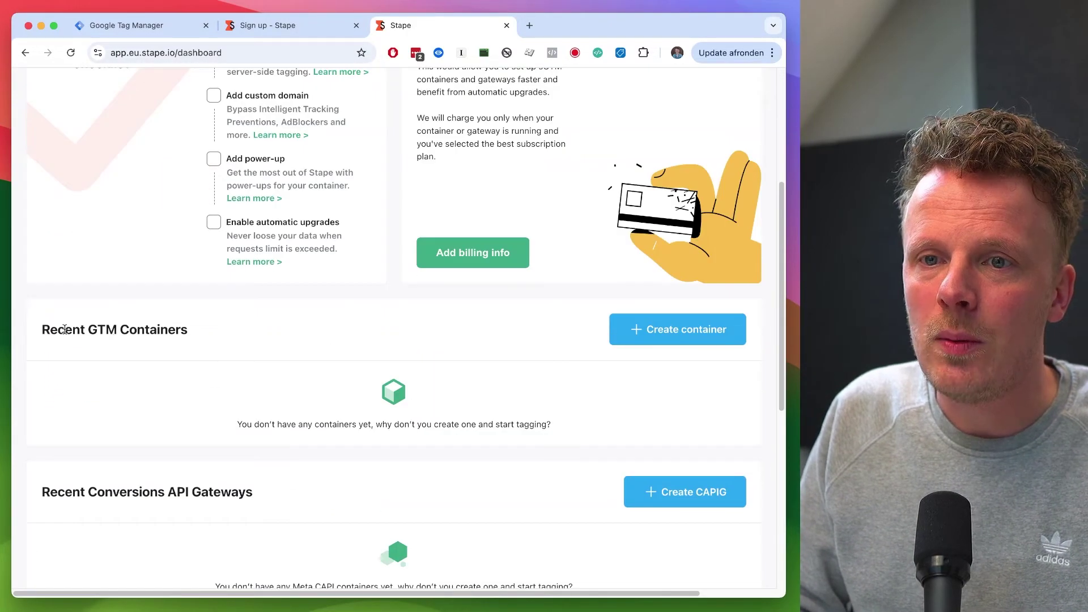
pyautogui.moveTo(41, 330); pyautogui.dragTo(146, 332)
pyautogui.click(261, 335)
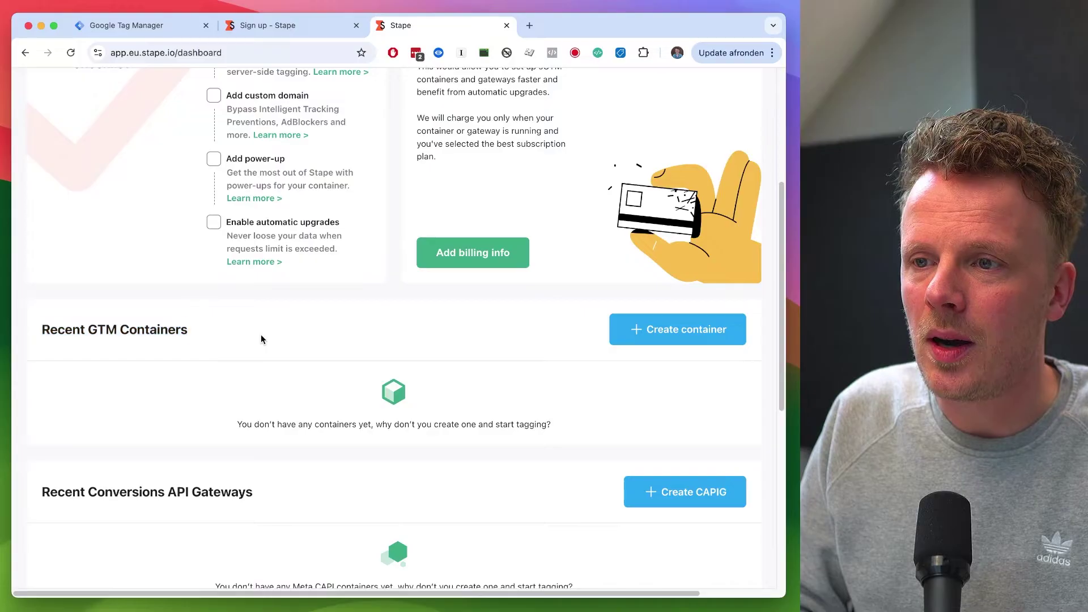
pyautogui.click(681, 336)
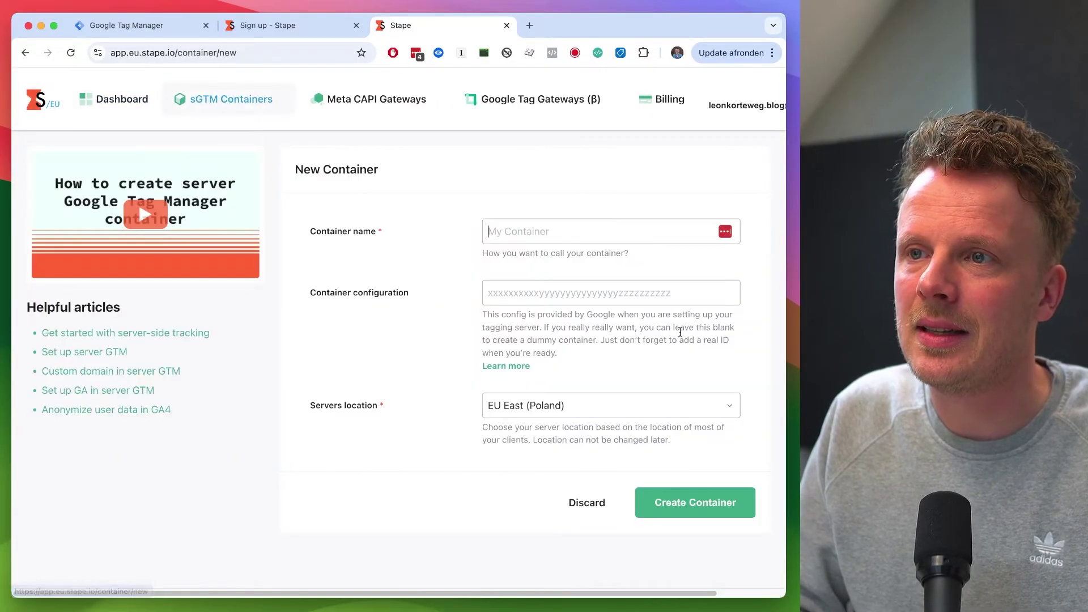
pyautogui.click(568, 227)
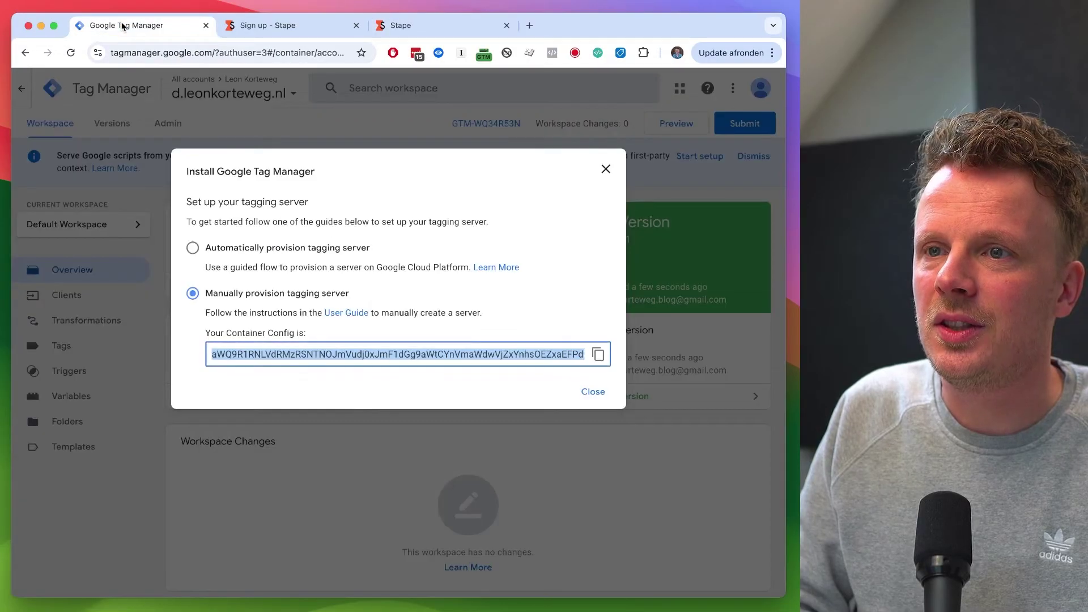
pyautogui.click(131, 24)
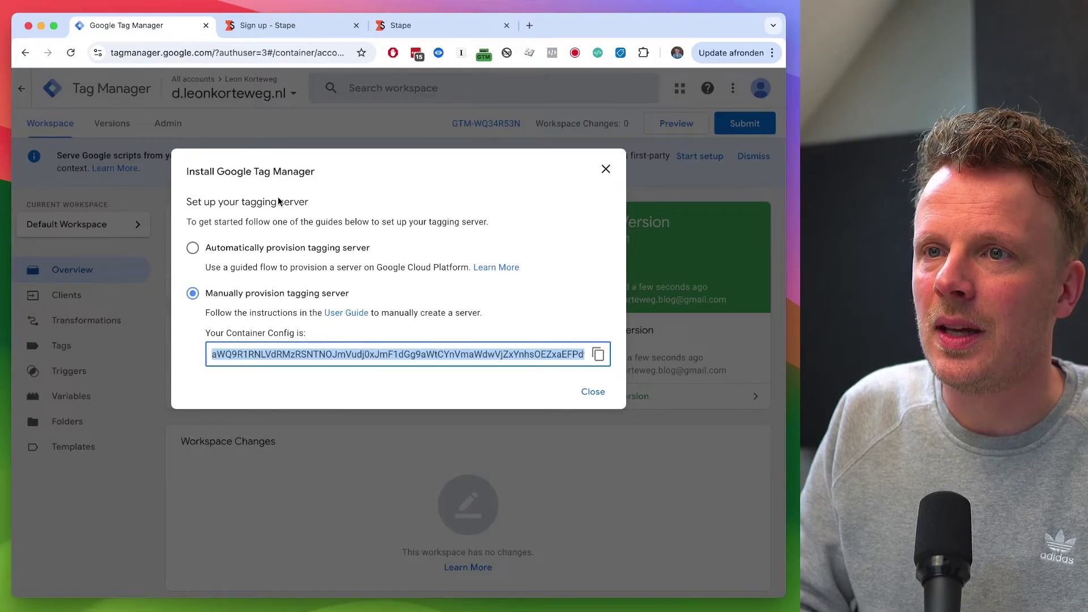
pyautogui.click(442, 25)
pyautogui.write('d.leonkorteweg.nl')
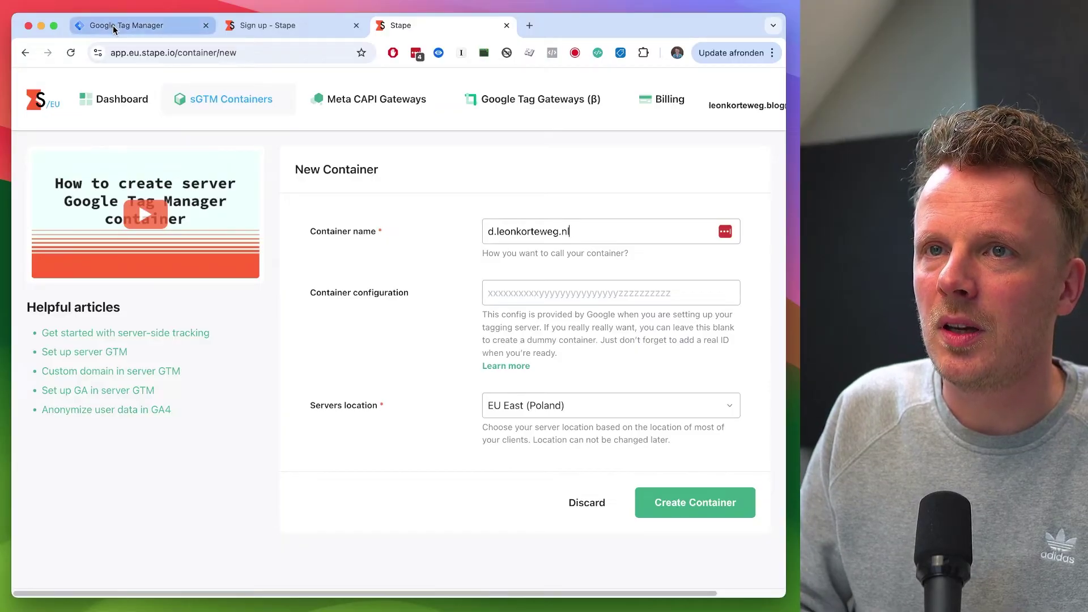
# Step: Paste the GTM Container Config, choose EU North (Netherlands) servers, and create the container
pyautogui.click(131, 25)
pyautogui.click(597, 356)
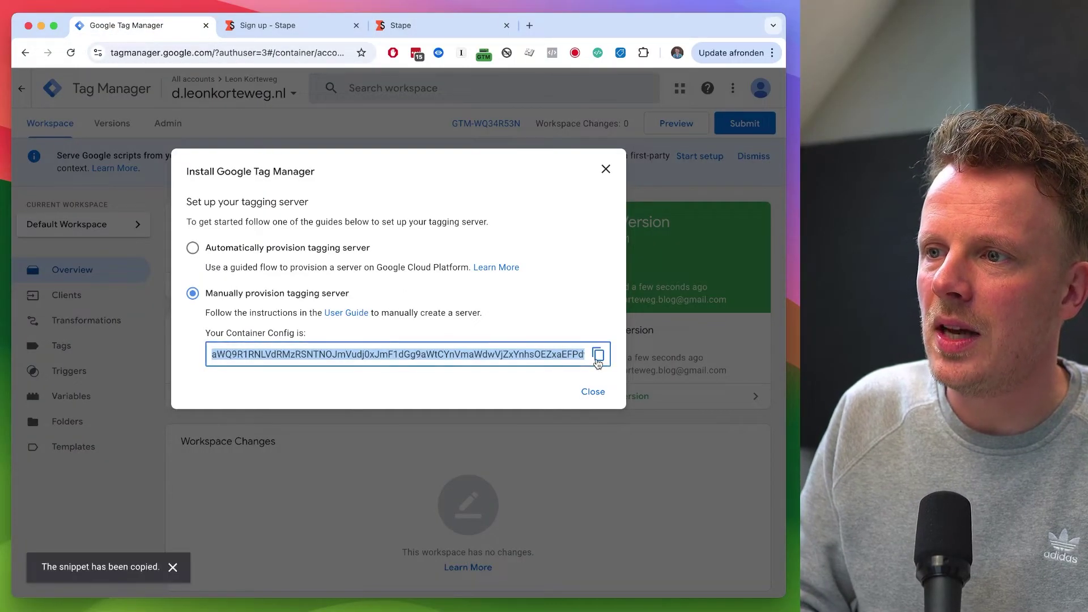
pyautogui.click(441, 33)
pyautogui.click(500, 293)
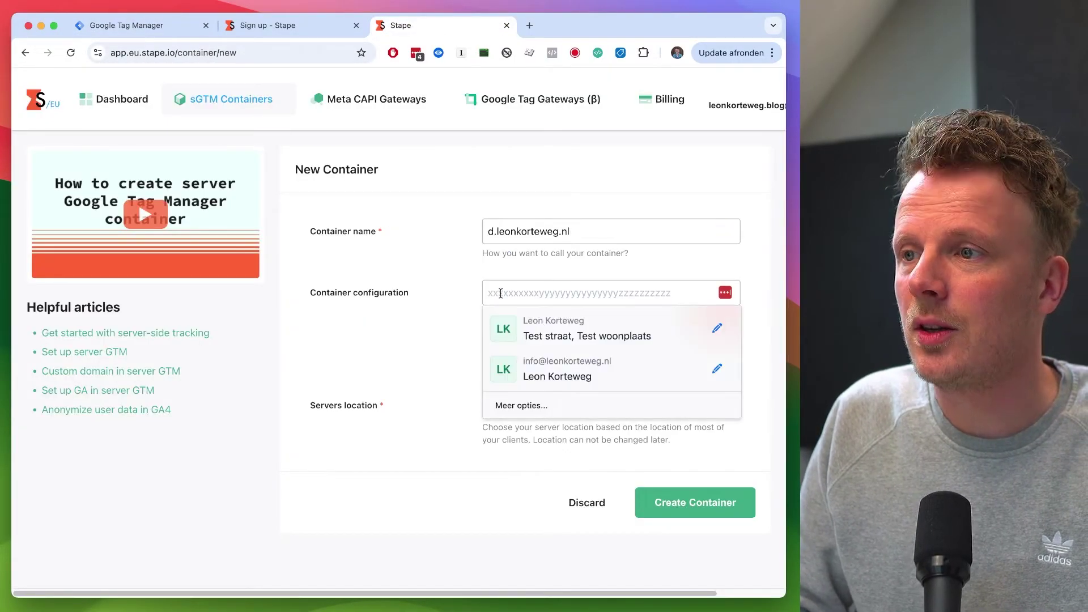
pyautogui.press('super+v')
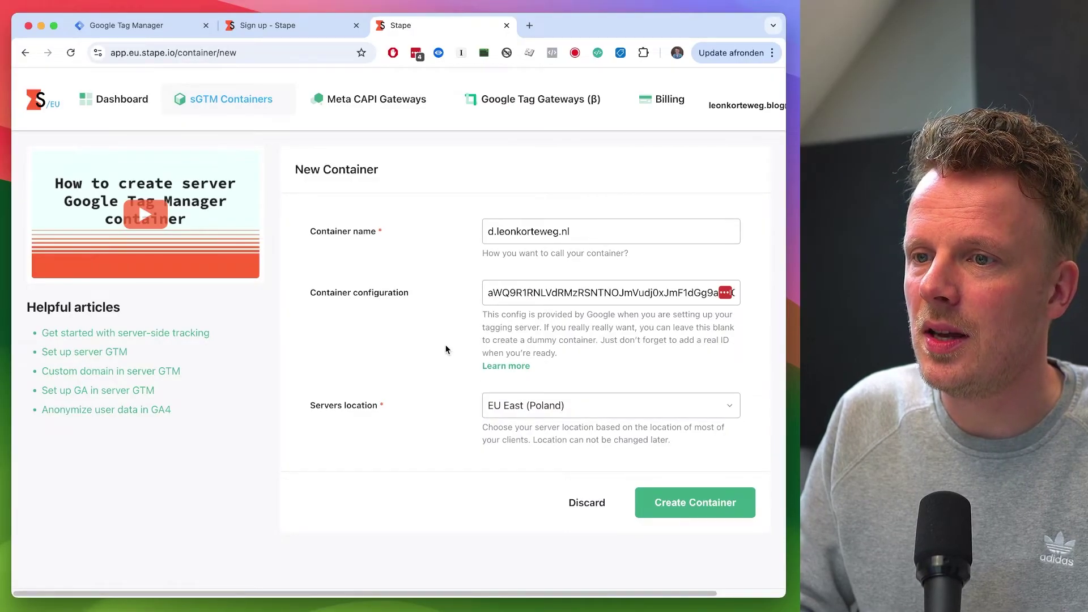
pyautogui.click(555, 412)
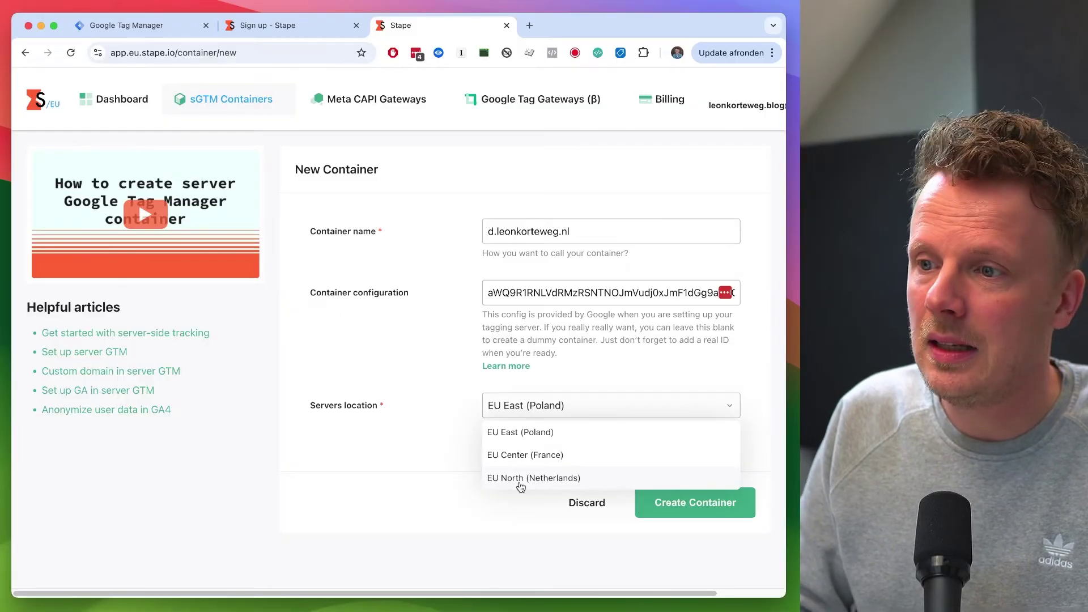
pyautogui.click(521, 479)
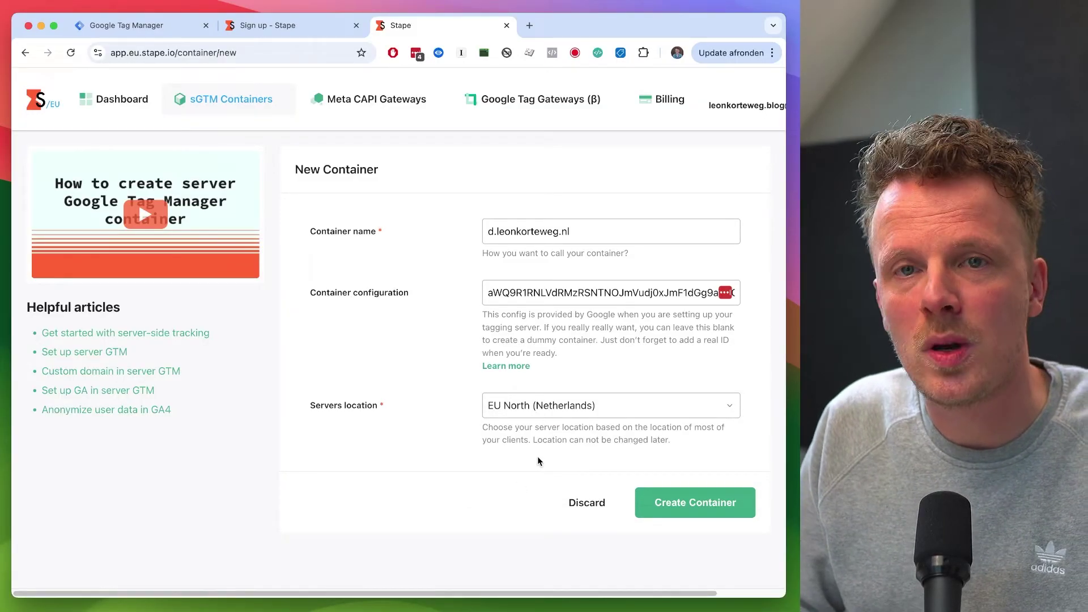
pyautogui.click(718, 505)
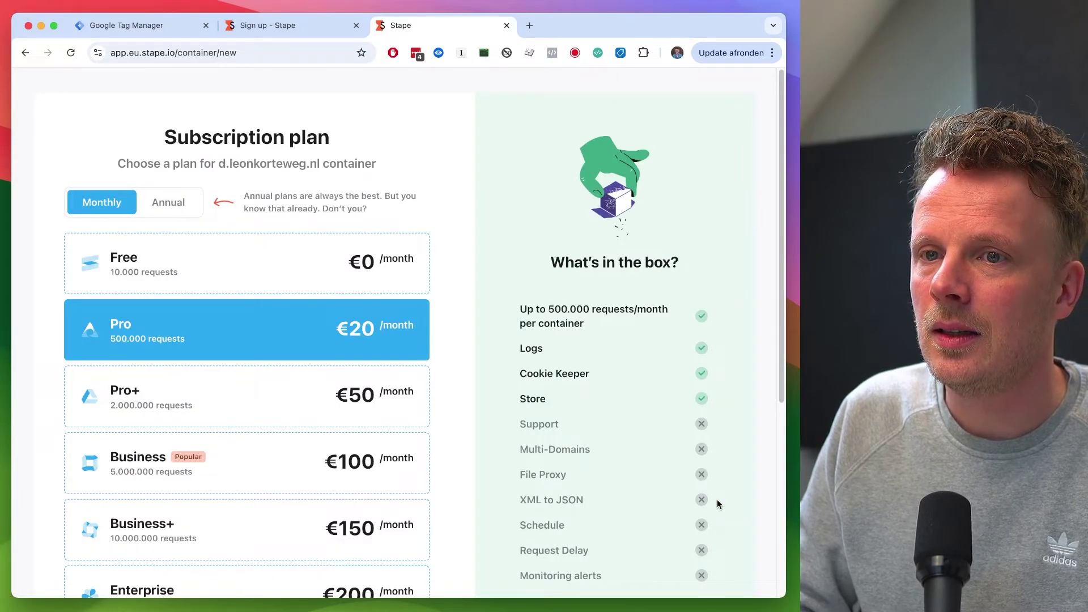
# Step: Choose the Free plan, switch off automatic upgrades, and continue with Free
pyautogui.click(233, 261)
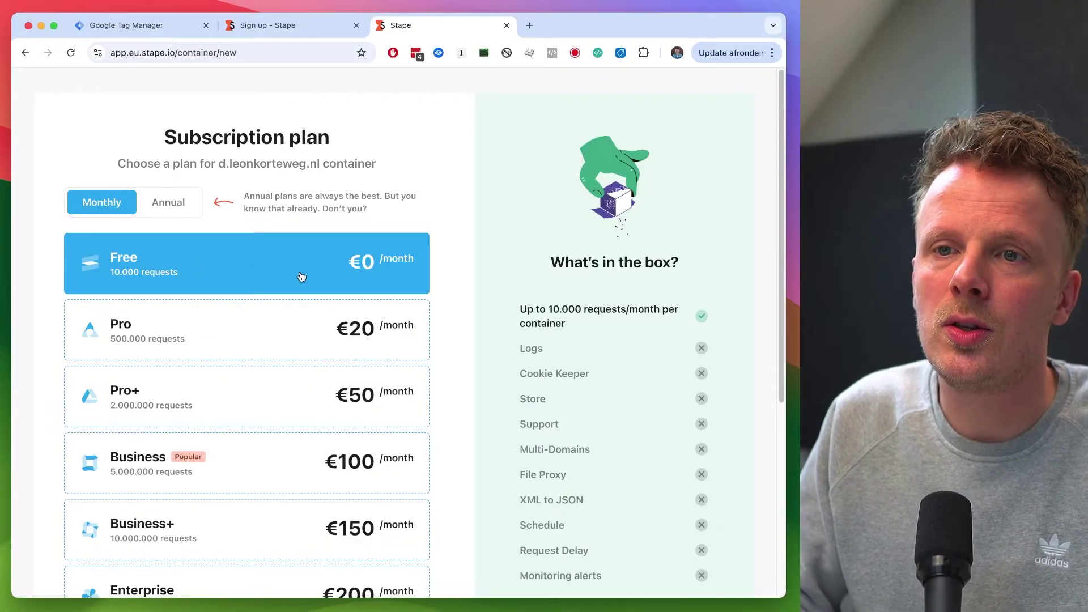
pyautogui.scroll(-5, 102, 276)
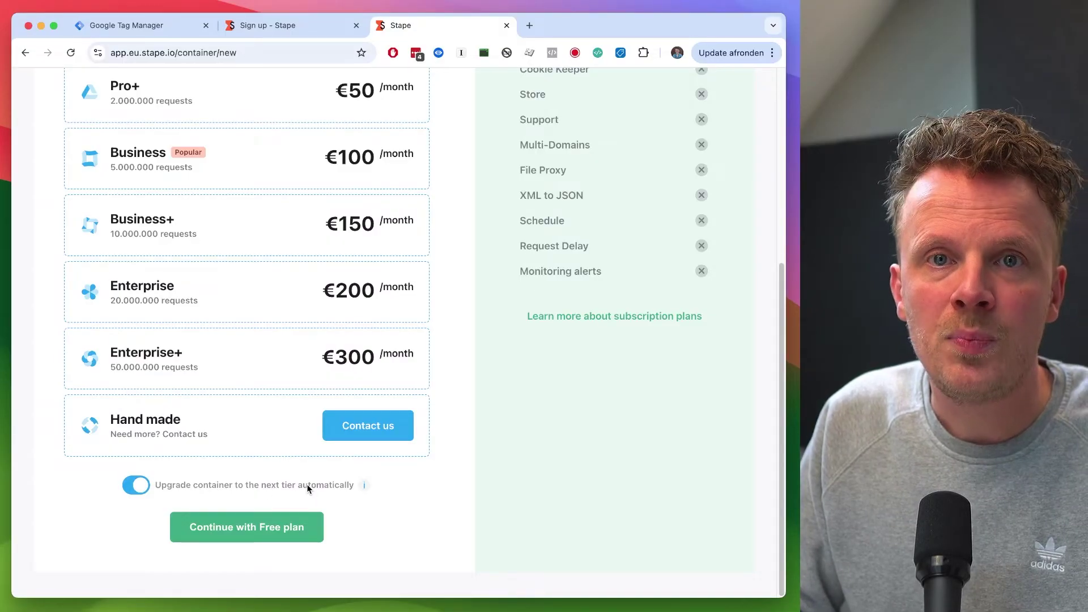
pyautogui.scroll(5, 307, 488)
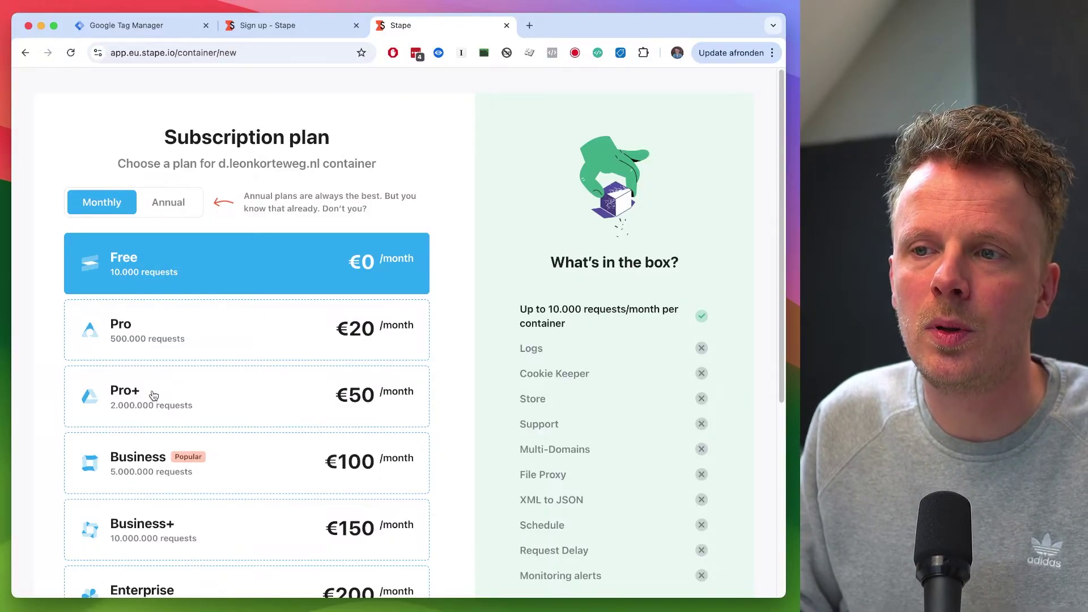
pyautogui.scroll(-5, 151, 394)
pyautogui.click(138, 487)
pyautogui.click(216, 536)
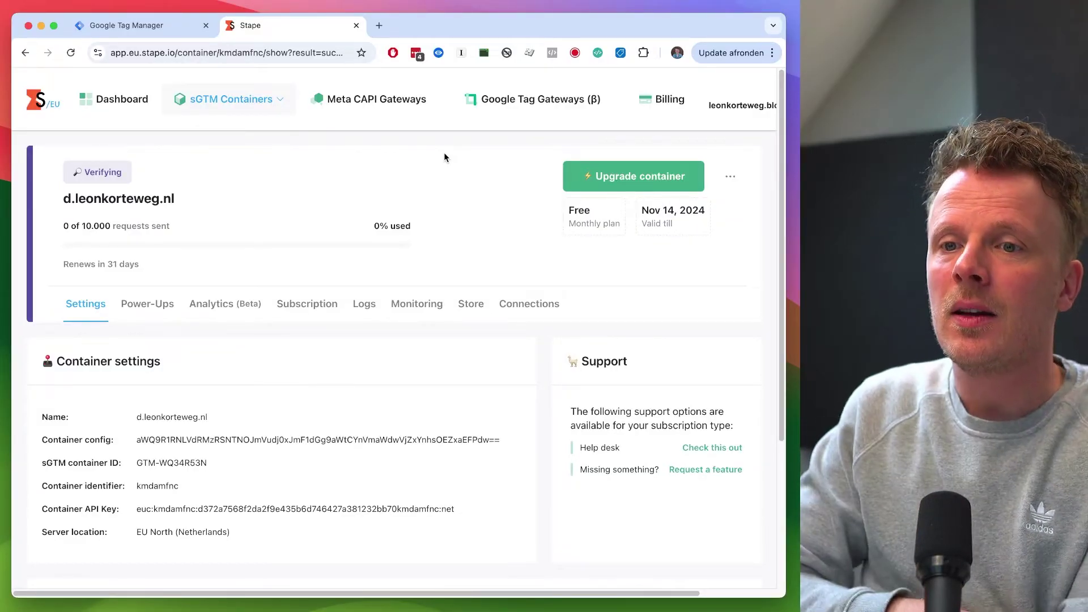
# Step: Copy the kmdamfnc.euc.stape.net server URL and go back to the Tag Manager tab
pyautogui.scroll(-5, 444, 152)
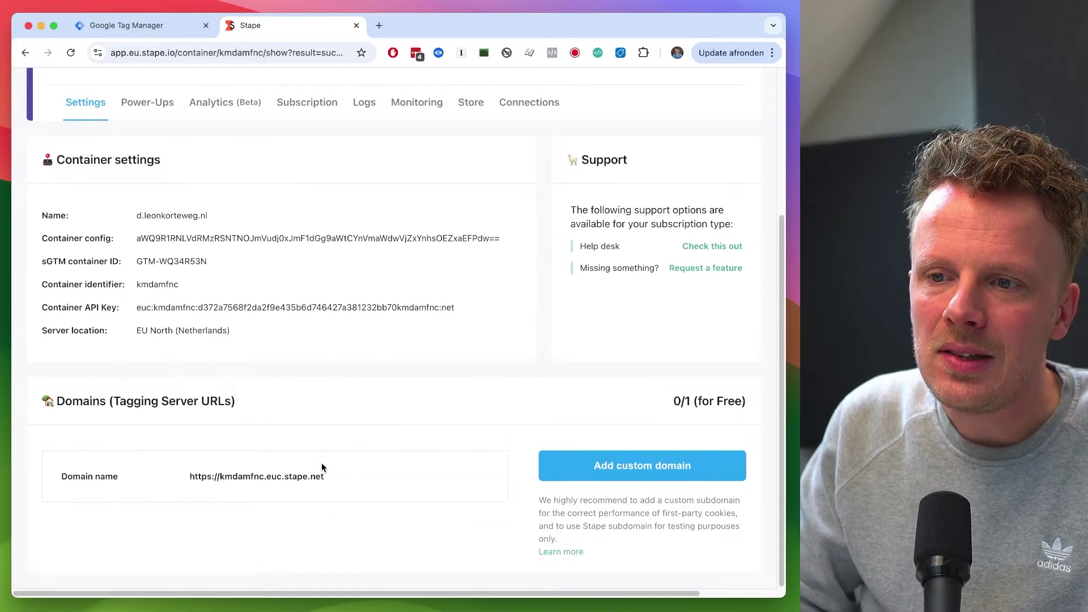
pyautogui.click(332, 477)
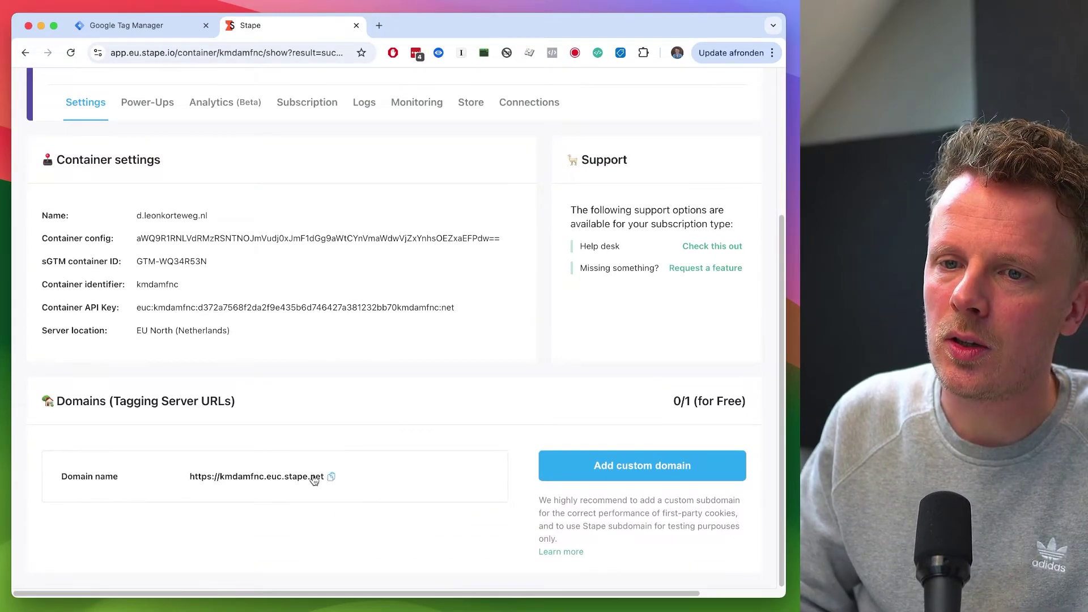
pyautogui.click(331, 476)
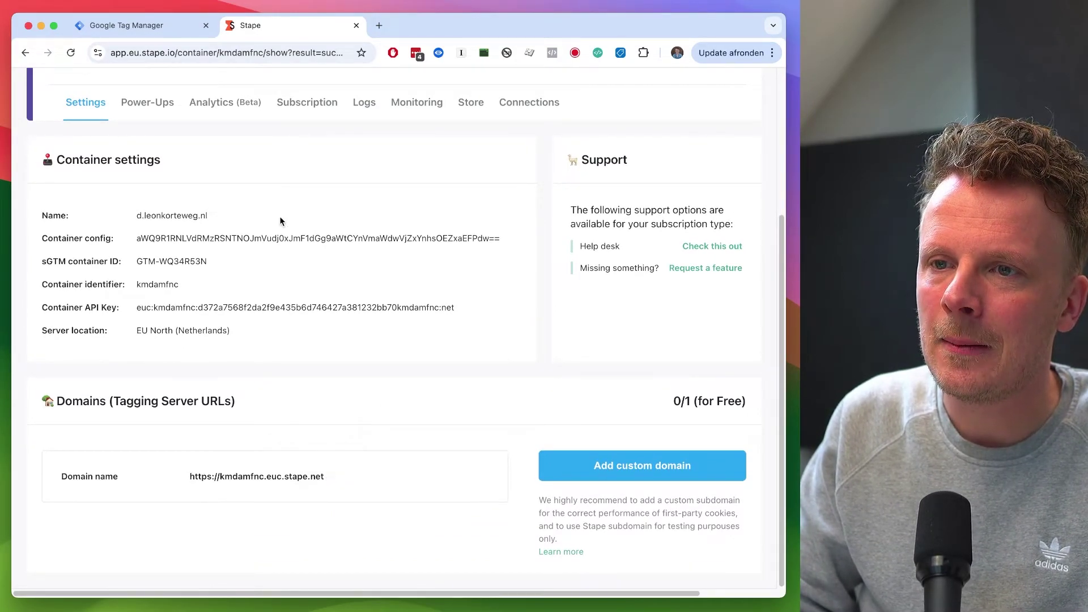
pyautogui.click(171, 31)
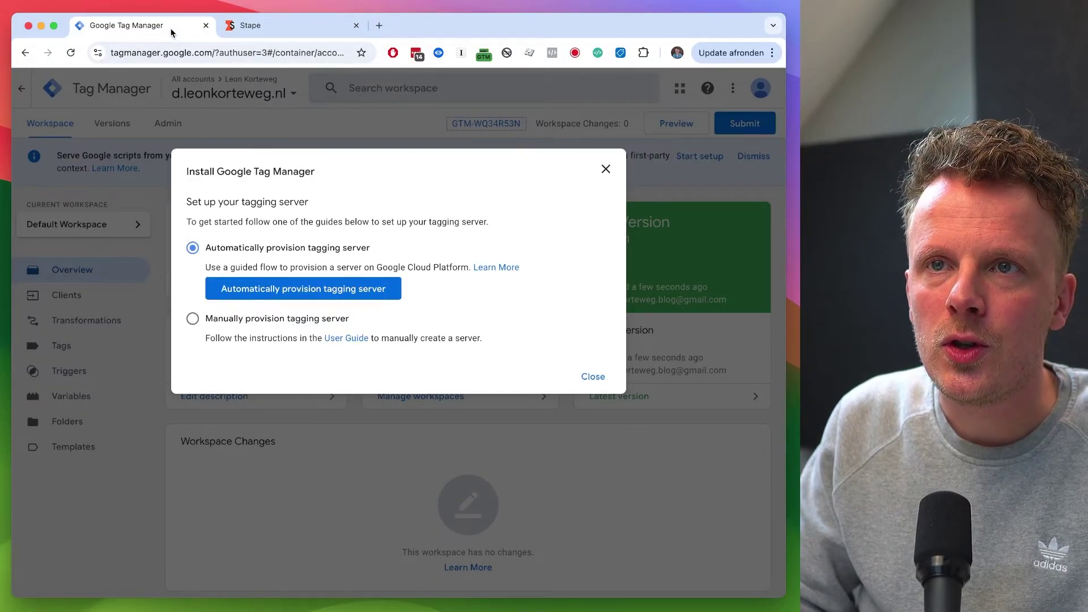
# Step: Dismiss the tagging-server install dialog and the cannot-preview warning
pyautogui.click(605, 169)
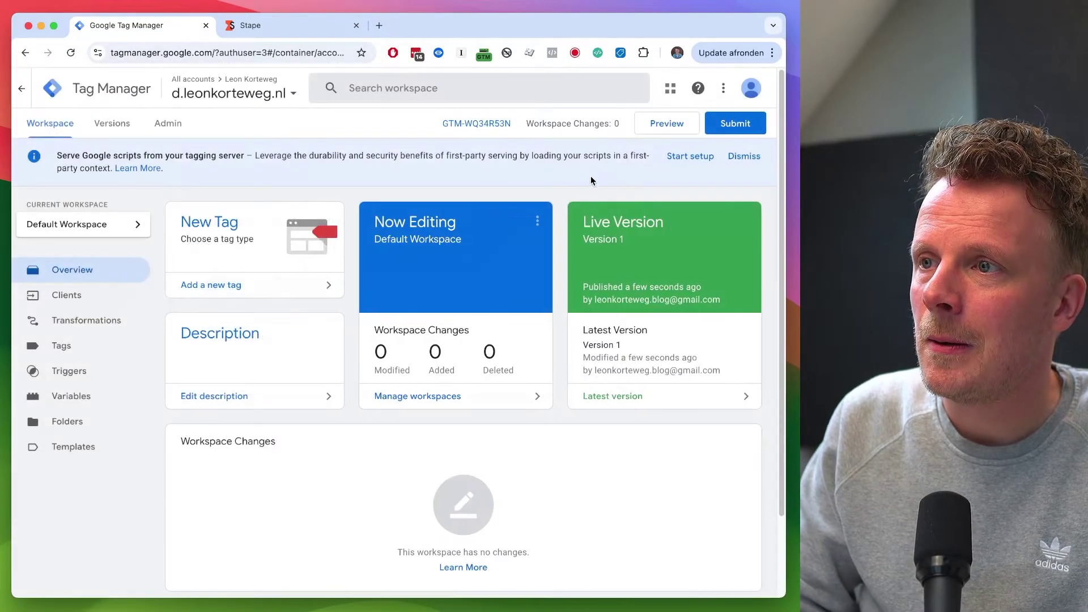
pyautogui.click(663, 125)
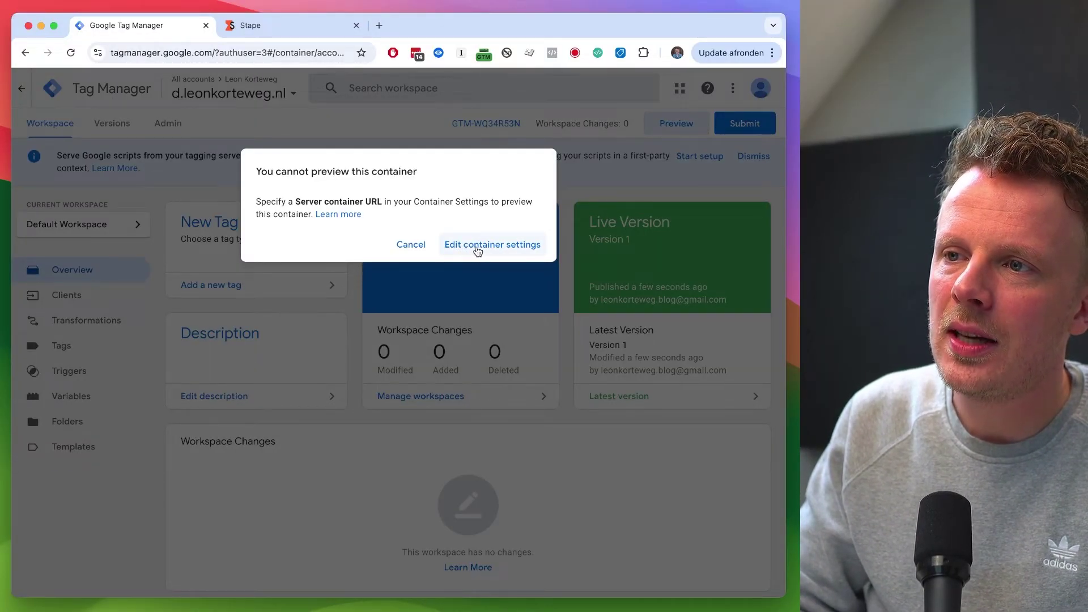
pyautogui.click(410, 244)
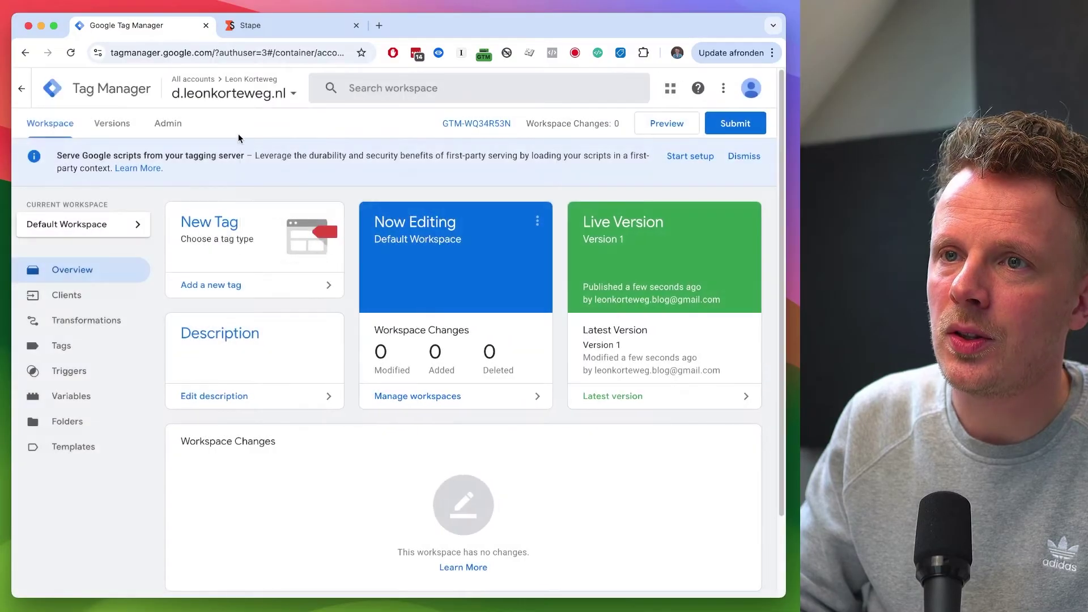
pyautogui.click(168, 123)
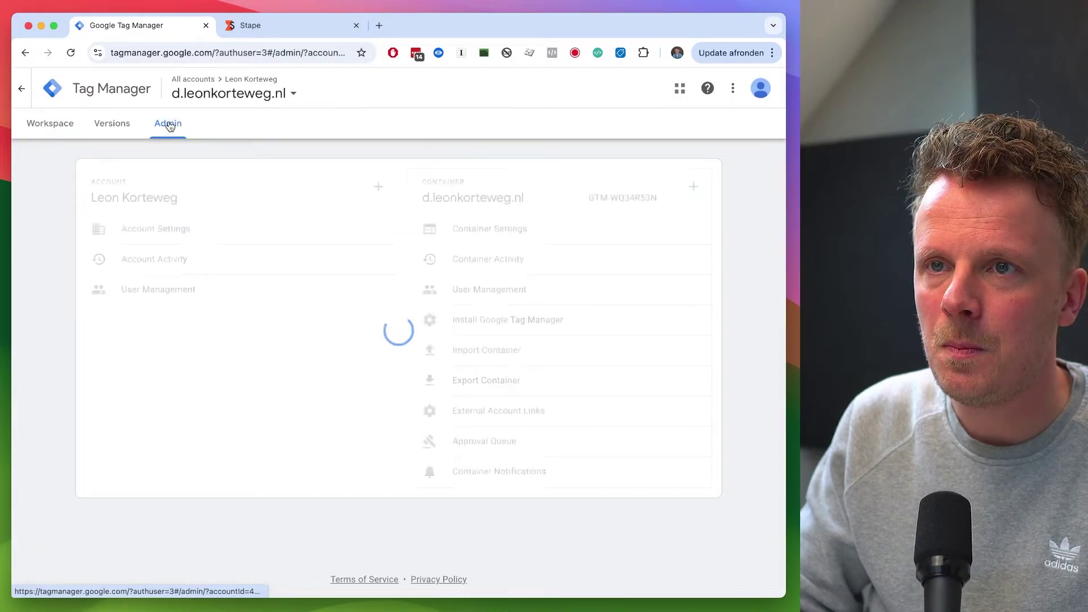
pyautogui.click(489, 229)
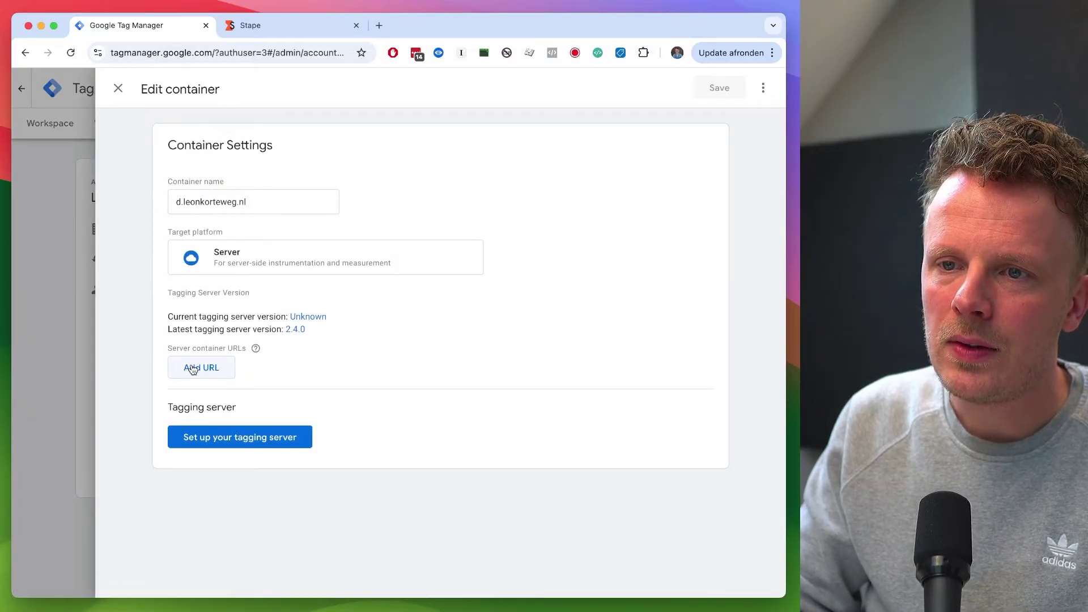
pyautogui.click(195, 369)
pyautogui.click(215, 368)
pyautogui.press('super+v')
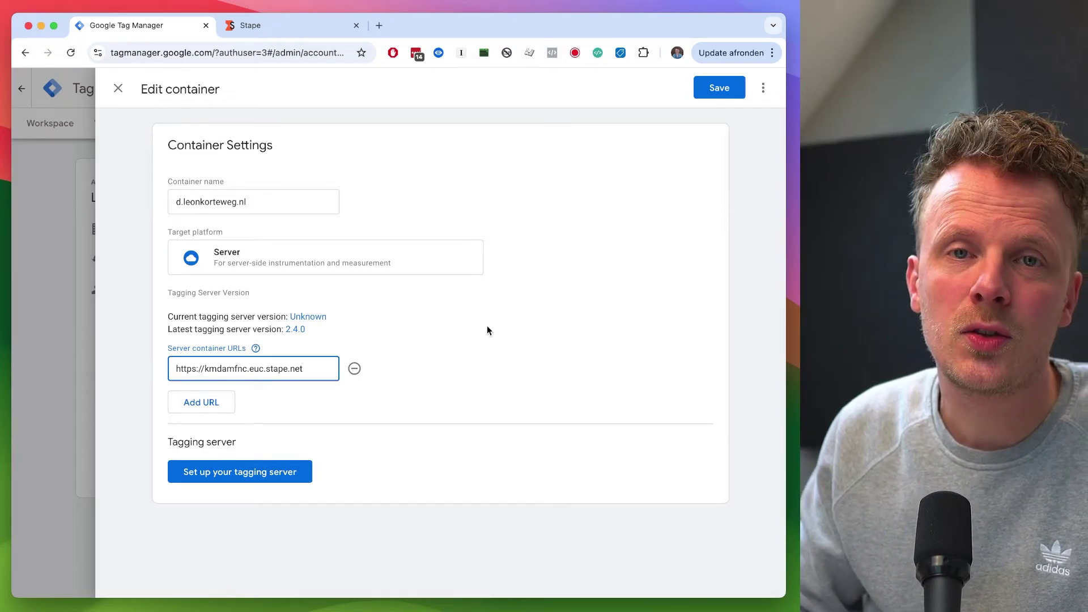
pyautogui.hotkey('ctrl', 'Tab')
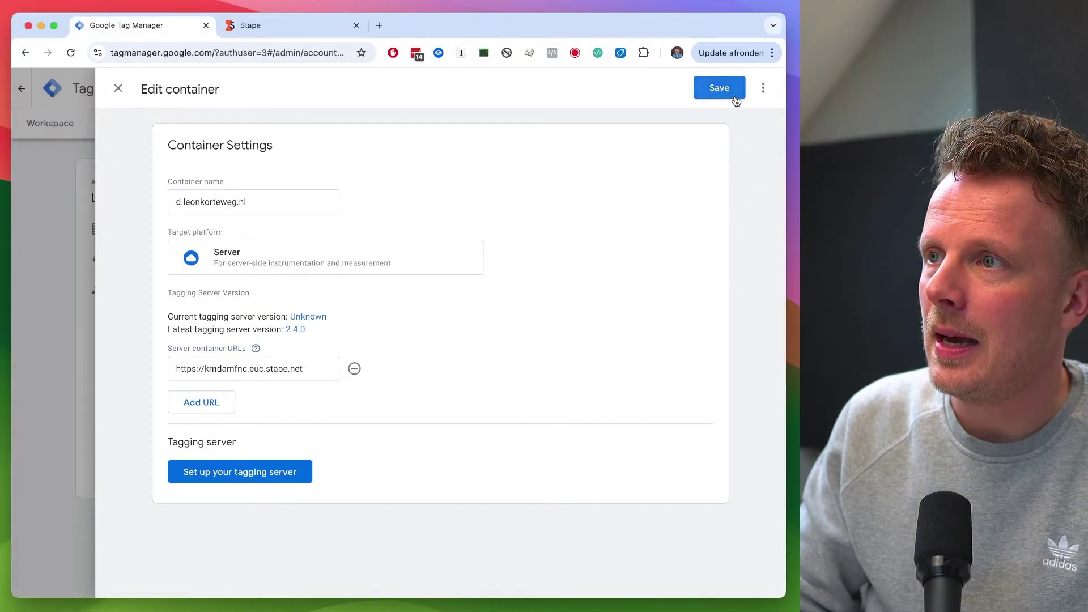
pyautogui.click(734, 94)
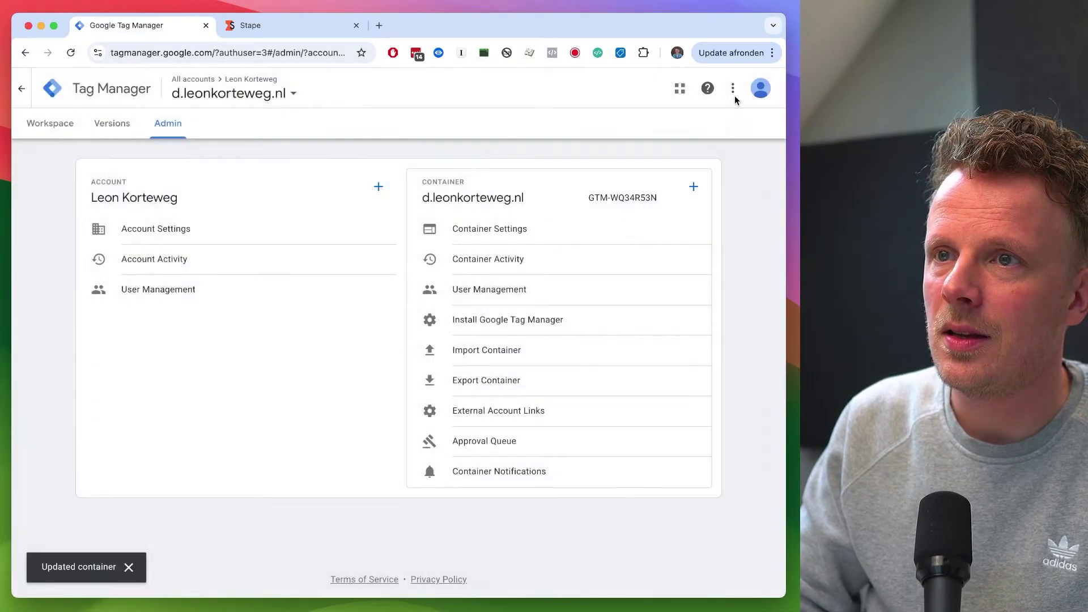
pyautogui.click(54, 127)
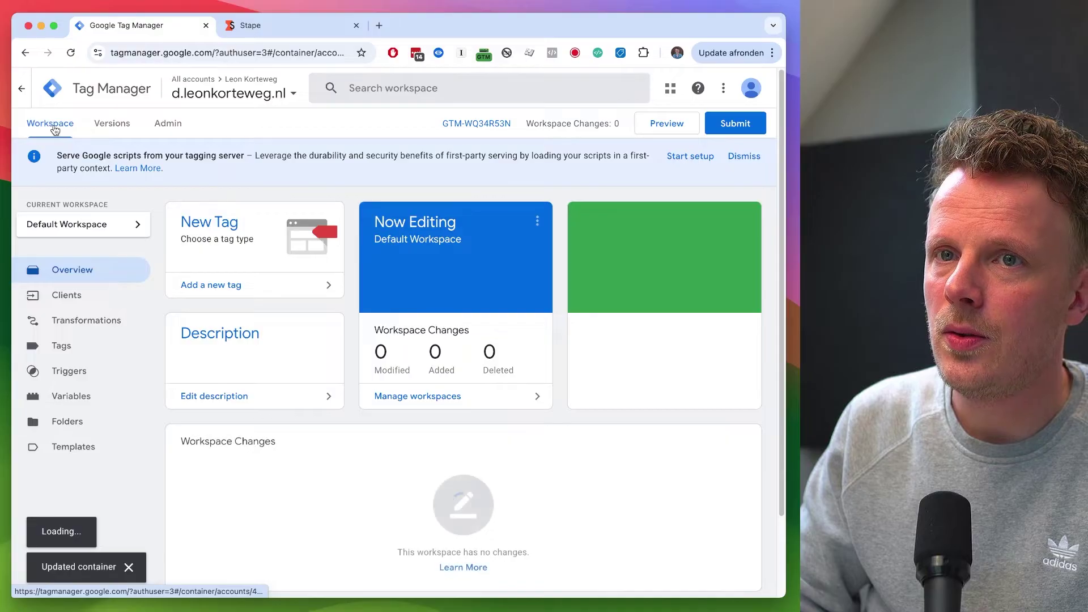
# Step: Launch server preview, reload the failed debug page, and confirm its kmdamfnc.euc.stape.net address
pyautogui.click(677, 126)
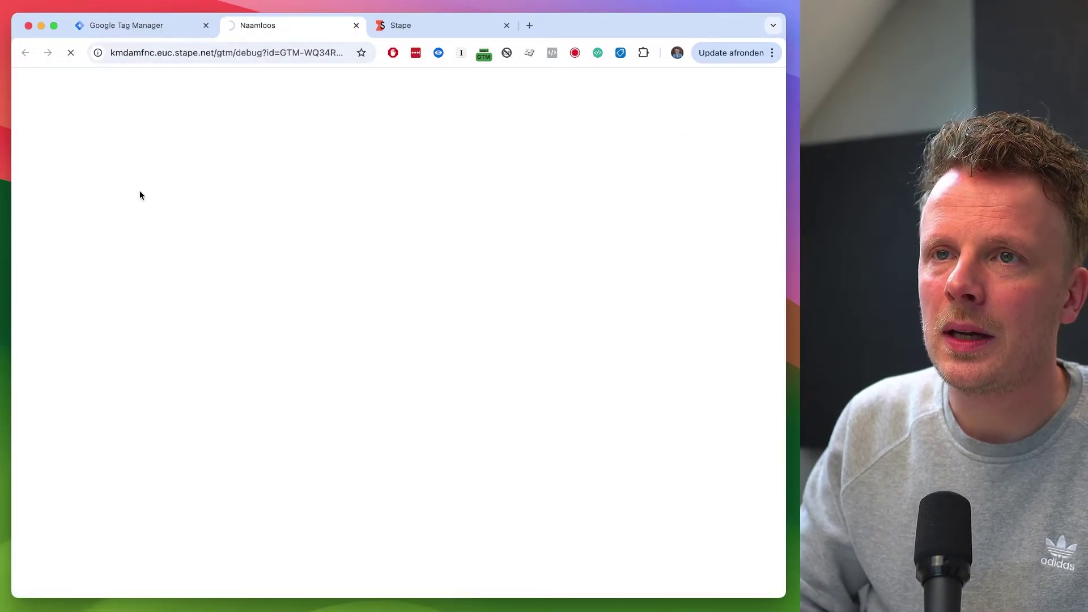
pyautogui.moveTo(140, 53); pyautogui.dragTo(236, 58)
pyautogui.moveTo(140, 52); pyautogui.dragTo(213, 54)
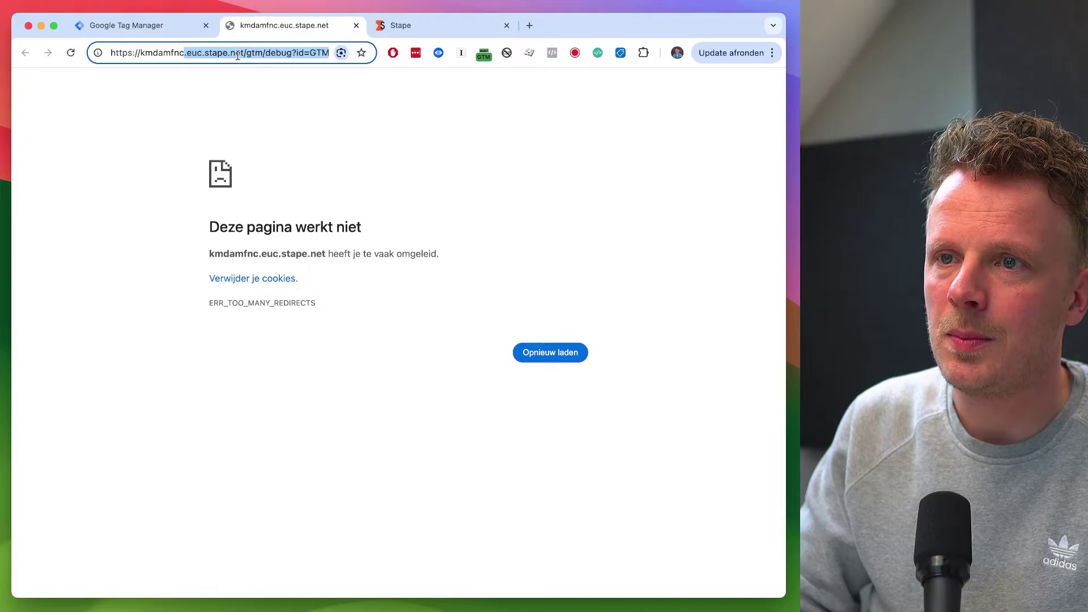
pyautogui.click(266, 156)
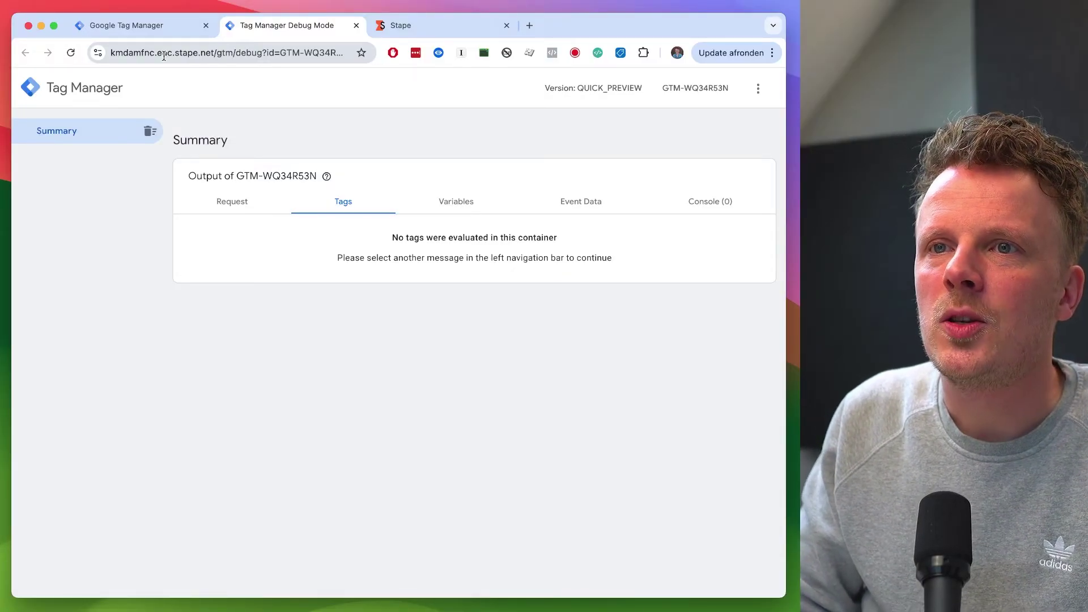
pyautogui.moveTo(164, 54); pyautogui.dragTo(100, 51)
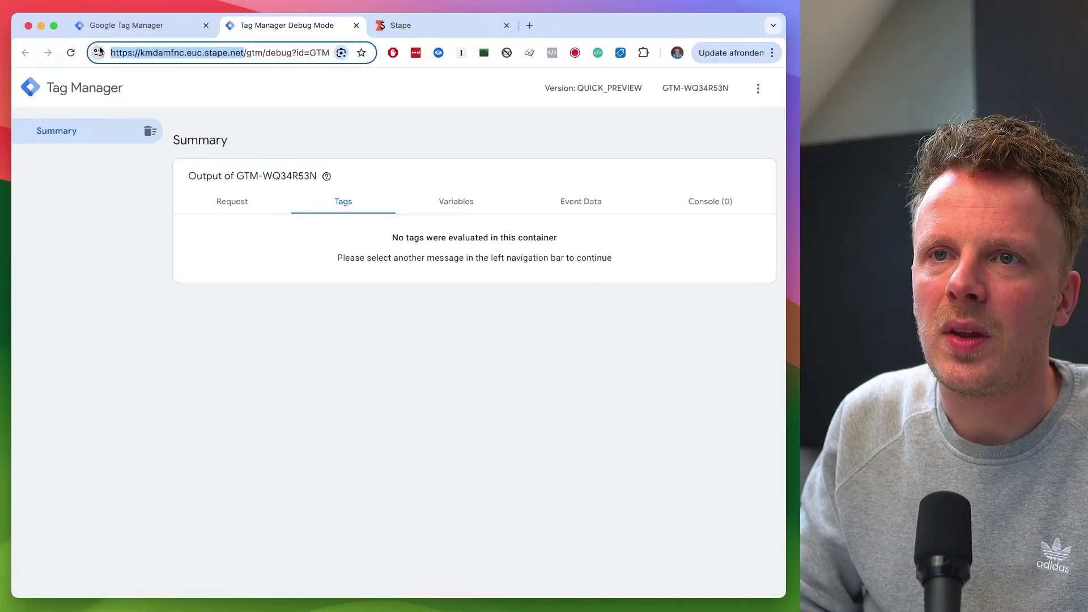
pyautogui.click(206, 104)
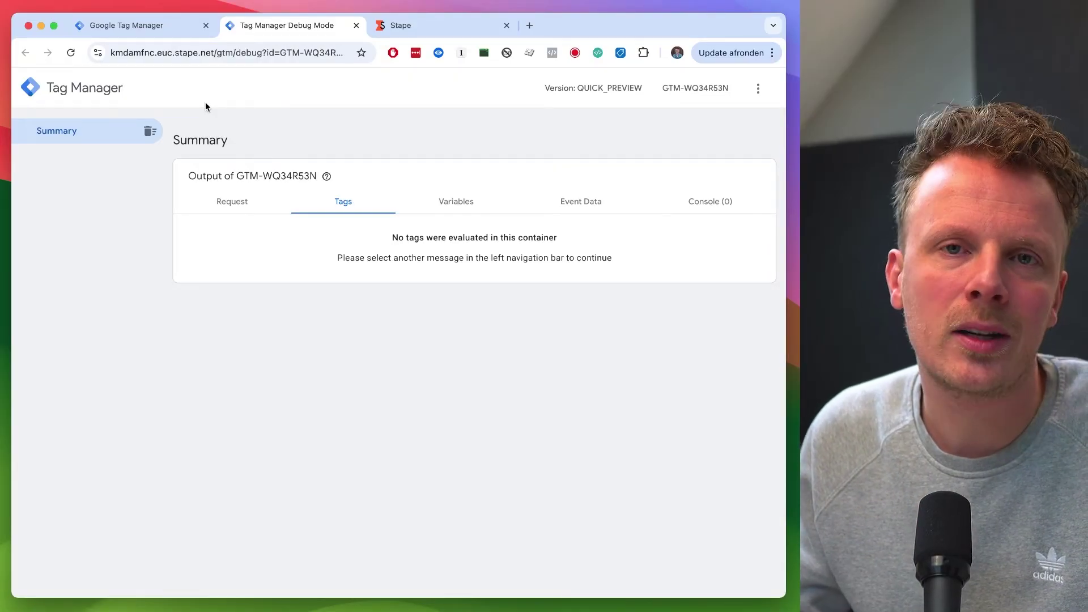
# Step: Back in Stape's container settings, start adding a custom domain
pyautogui.hotkey('ctrl', 'Tab')
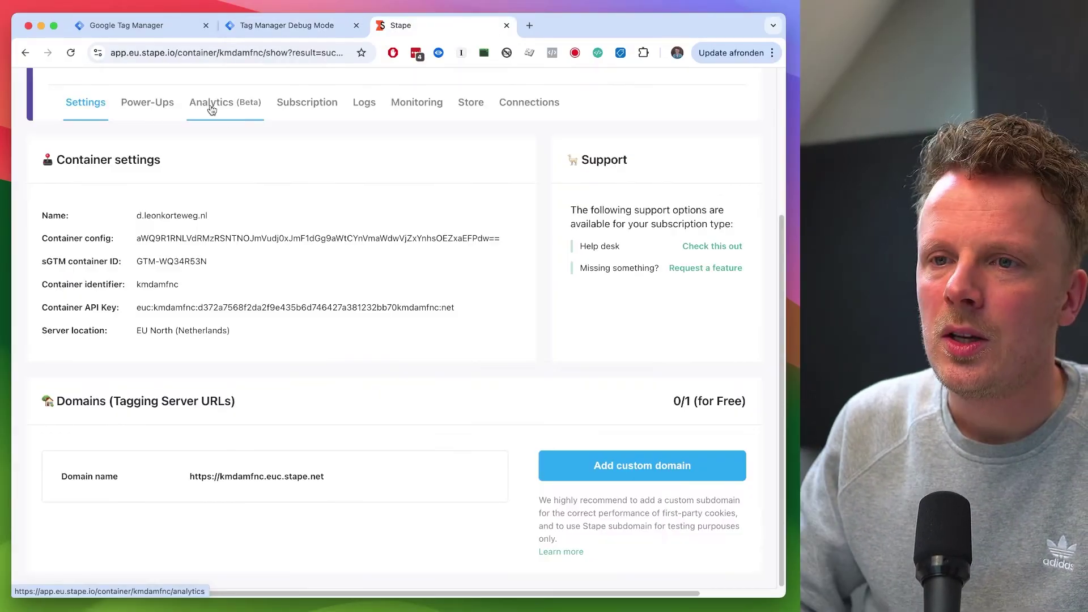
pyautogui.scroll(3, 395, 346)
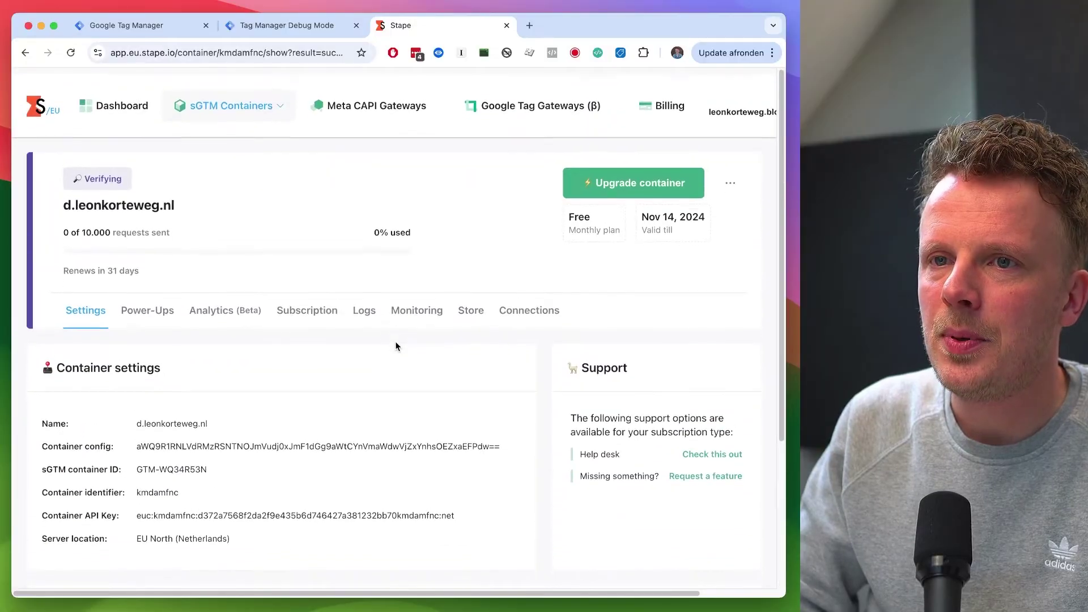
pyautogui.scroll(2, 396, 345)
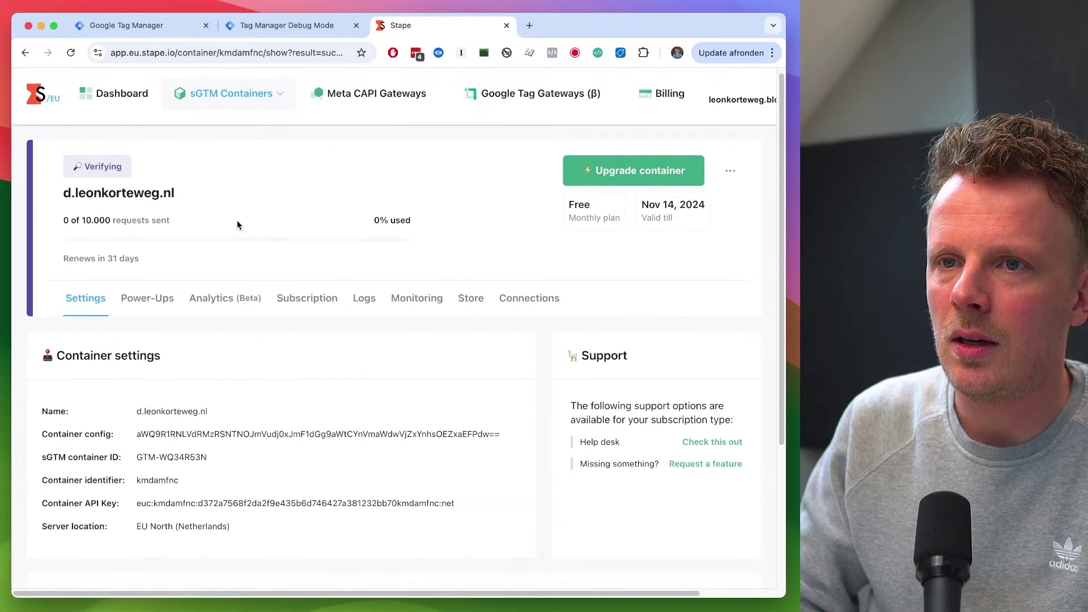
pyautogui.scroll(-4, 249, 232)
pyautogui.click(622, 471)
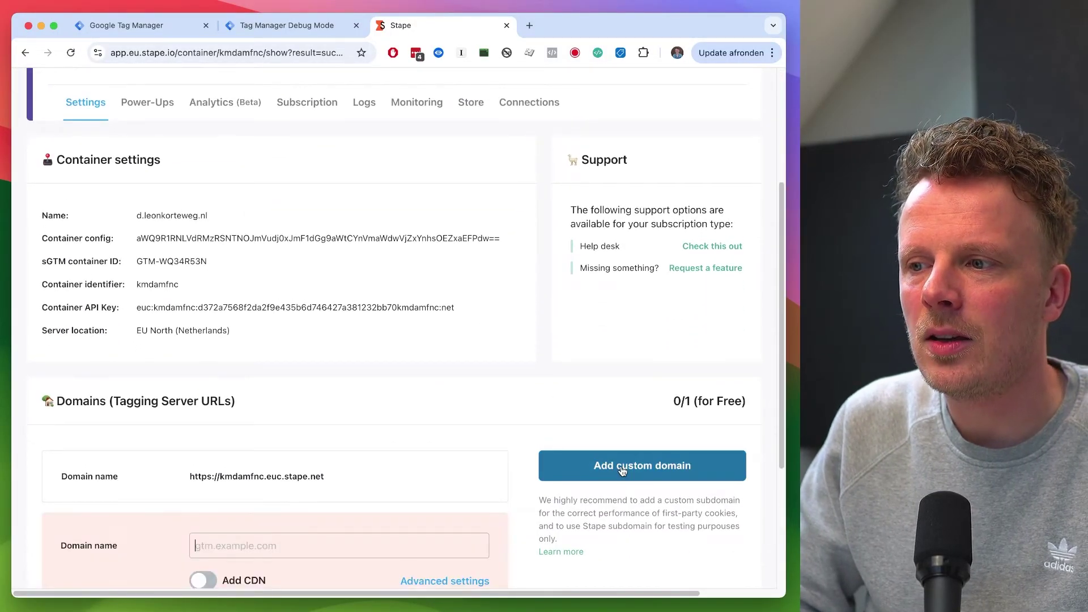
pyautogui.scroll(-5, 622, 471)
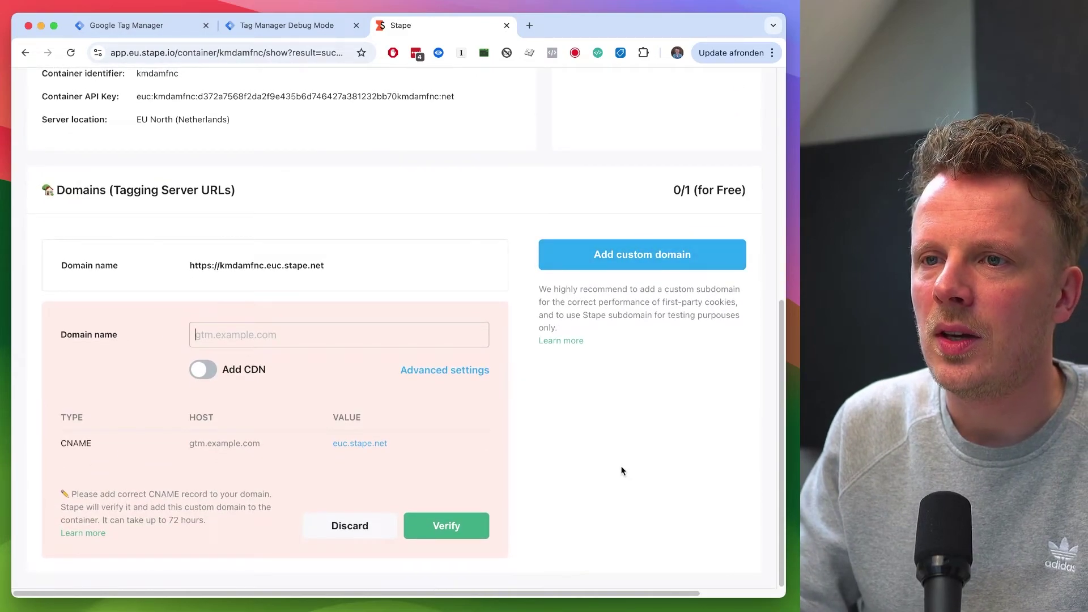
# Step: Enter d.leonkorteweg.nl as the domain, note its CNAME record, and submit it for verification
pyautogui.write('d.leonkorteweg.nl')
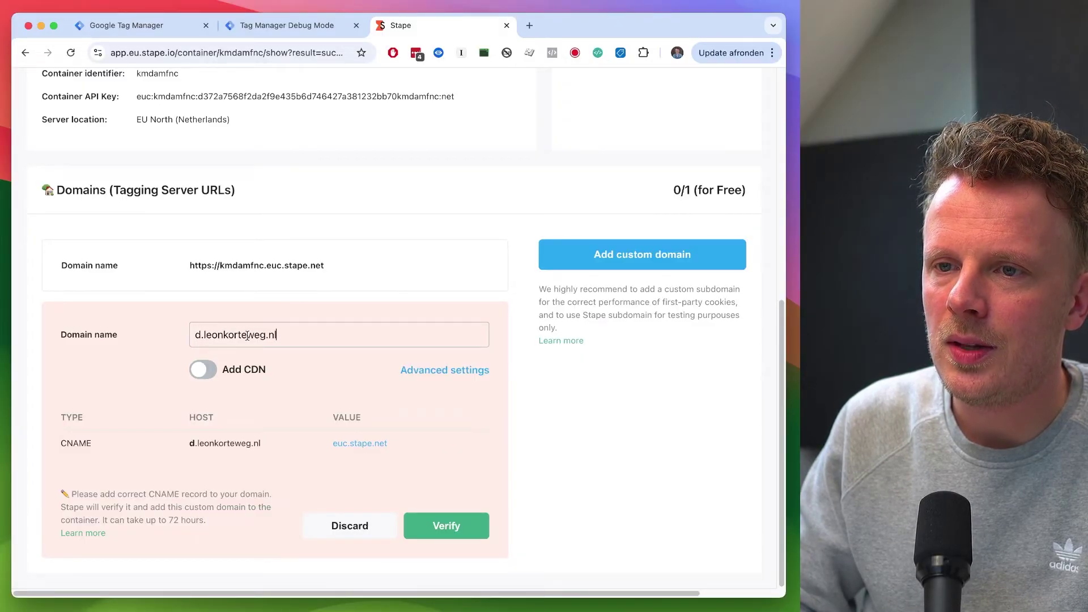
pyautogui.doubleClick(68, 443)
pyautogui.moveTo(194, 446)
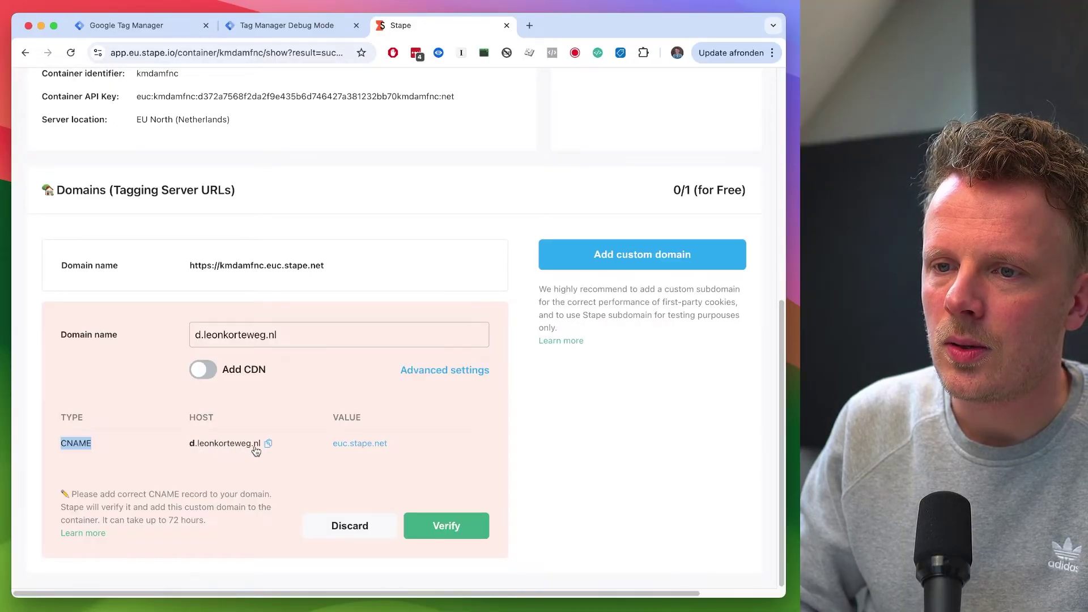
pyautogui.moveTo(353, 451)
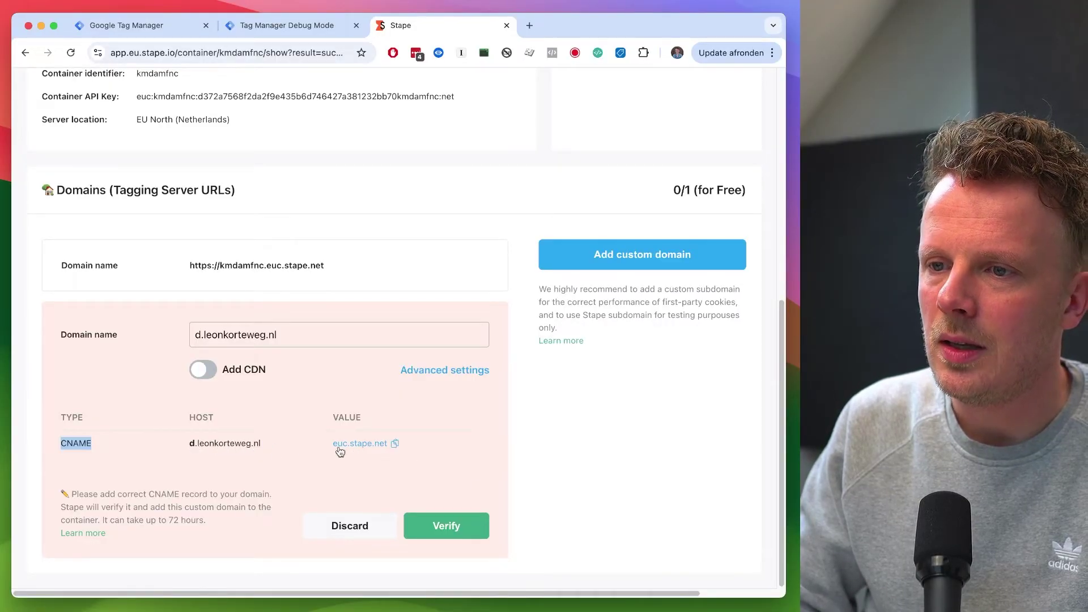
pyautogui.click(451, 526)
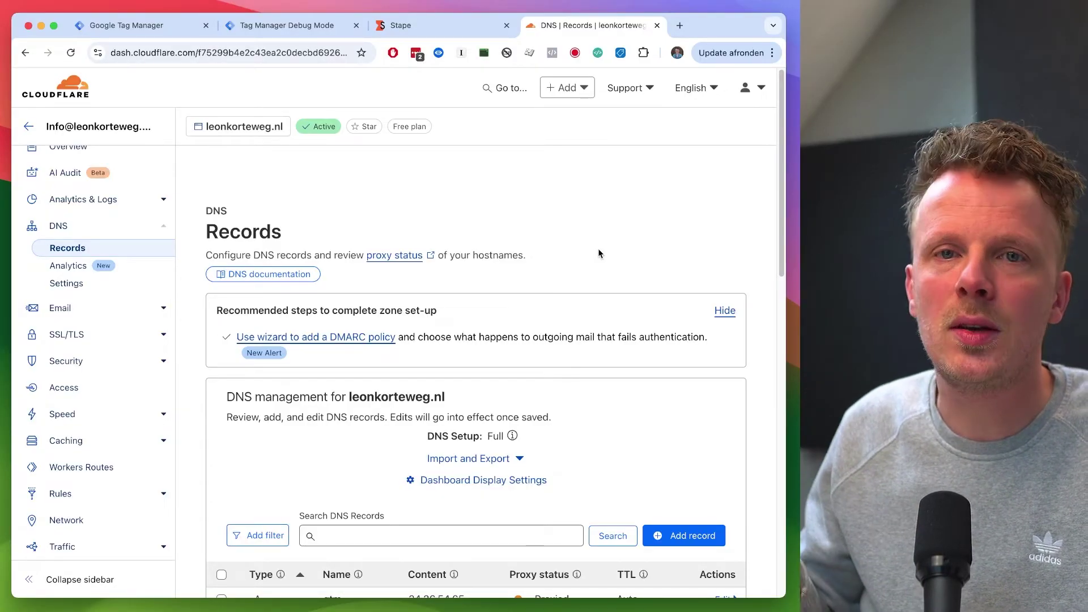
# Step: Start a new CNAME record in Cloudflare's DNS Records for leonkorteweg.nl, then return to Stape
pyautogui.scroll(-10, 599, 253)
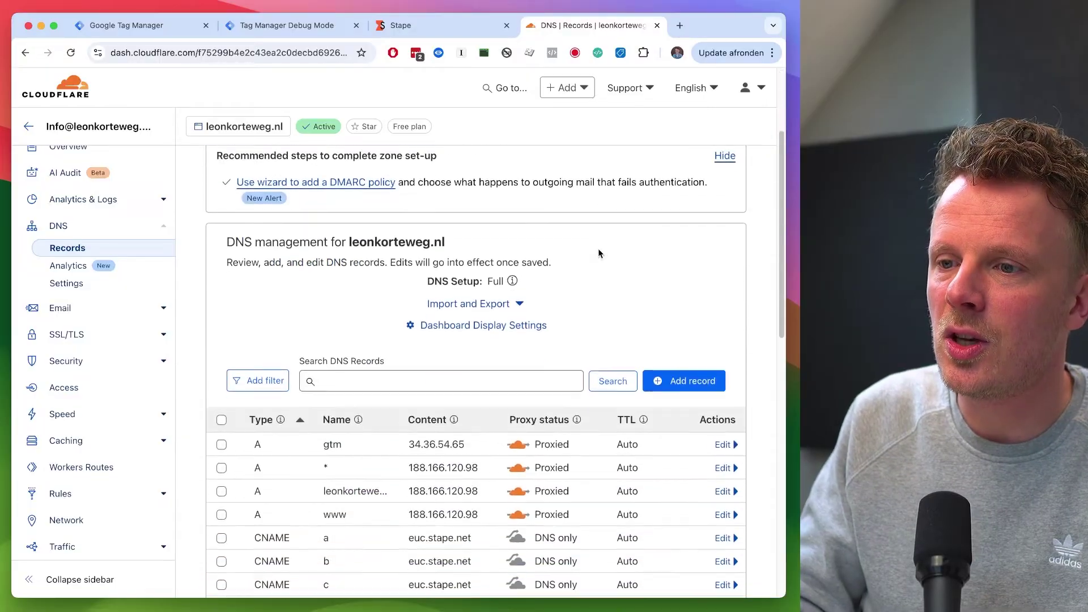
pyautogui.scroll(-1, 600, 253)
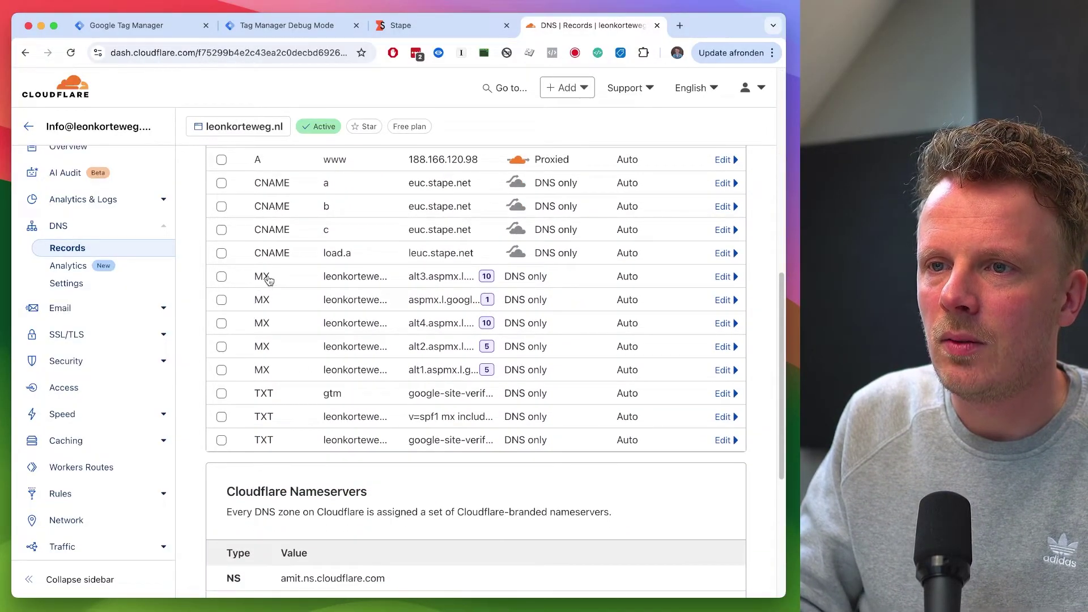
pyautogui.scroll(1, 276, 346)
pyautogui.scroll(5, 277, 343)
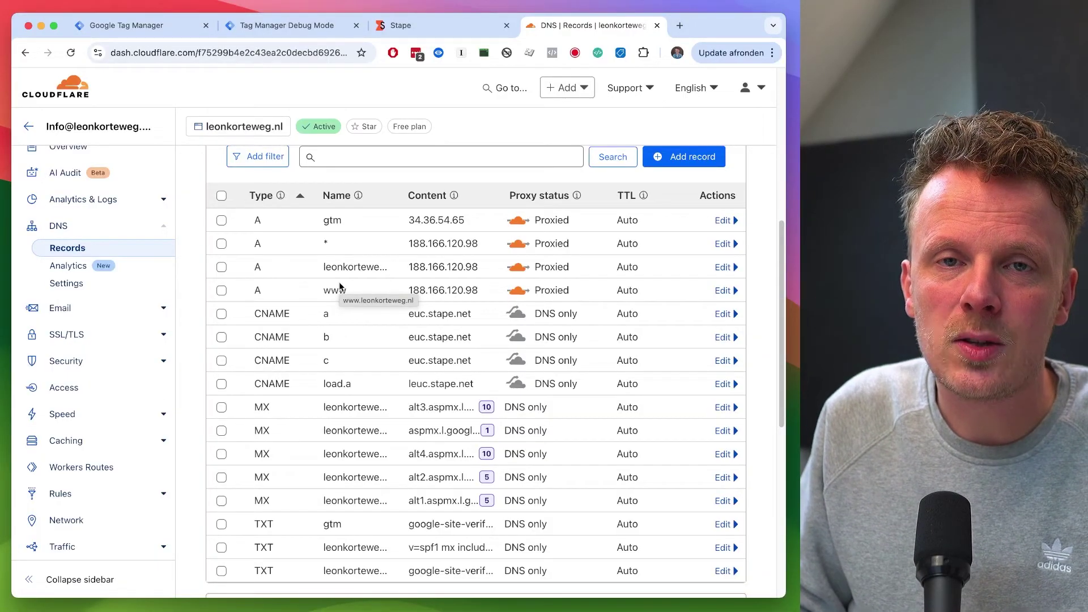
pyautogui.scroll(4, 339, 285)
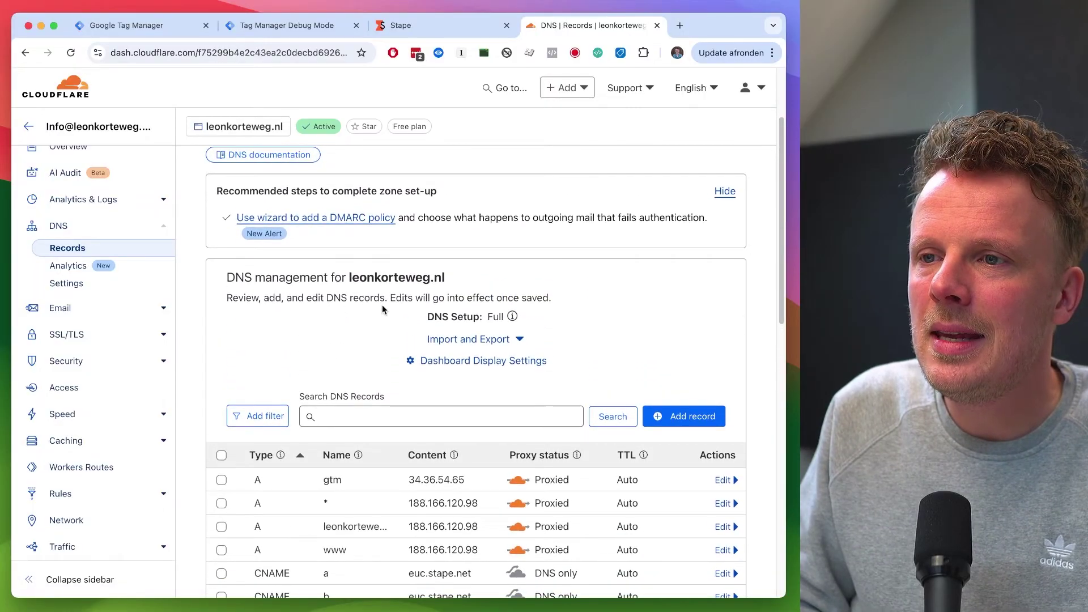
pyautogui.scroll(-1, 382, 309)
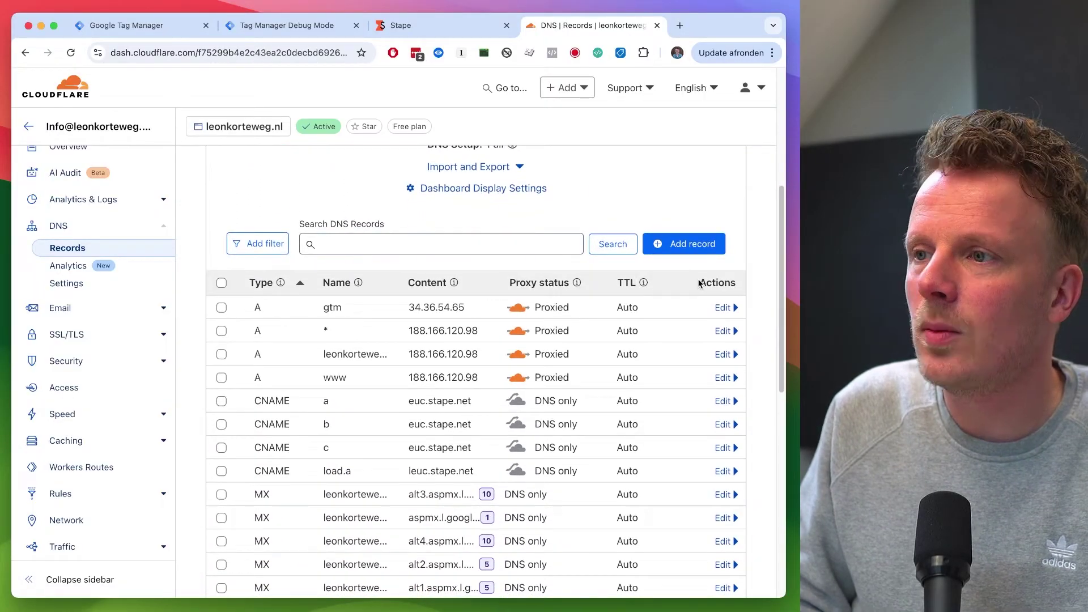
pyautogui.click(703, 244)
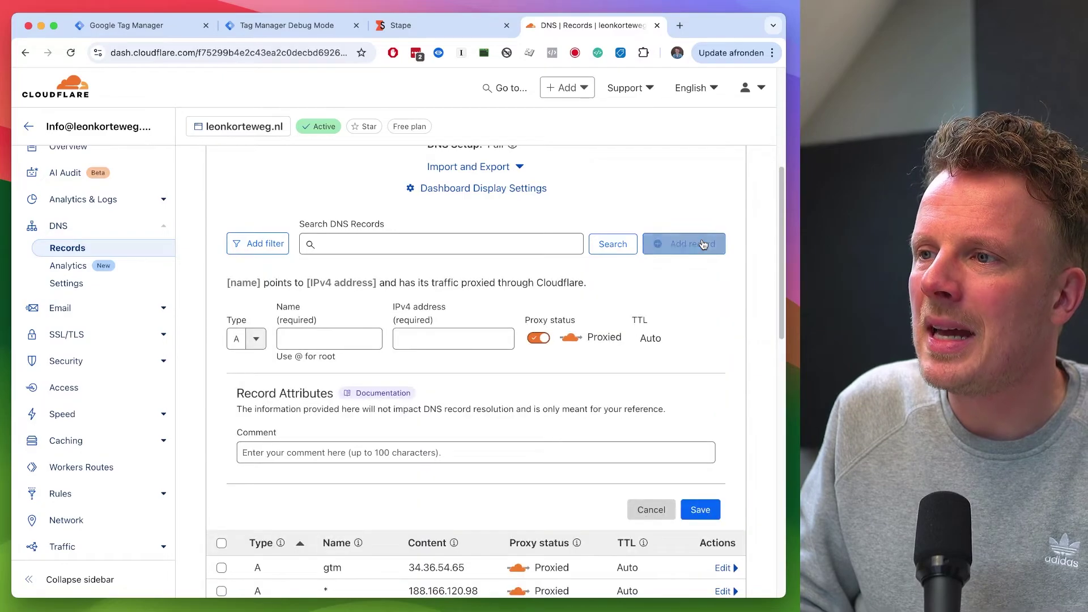
pyautogui.click(255, 338)
pyautogui.click(249, 457)
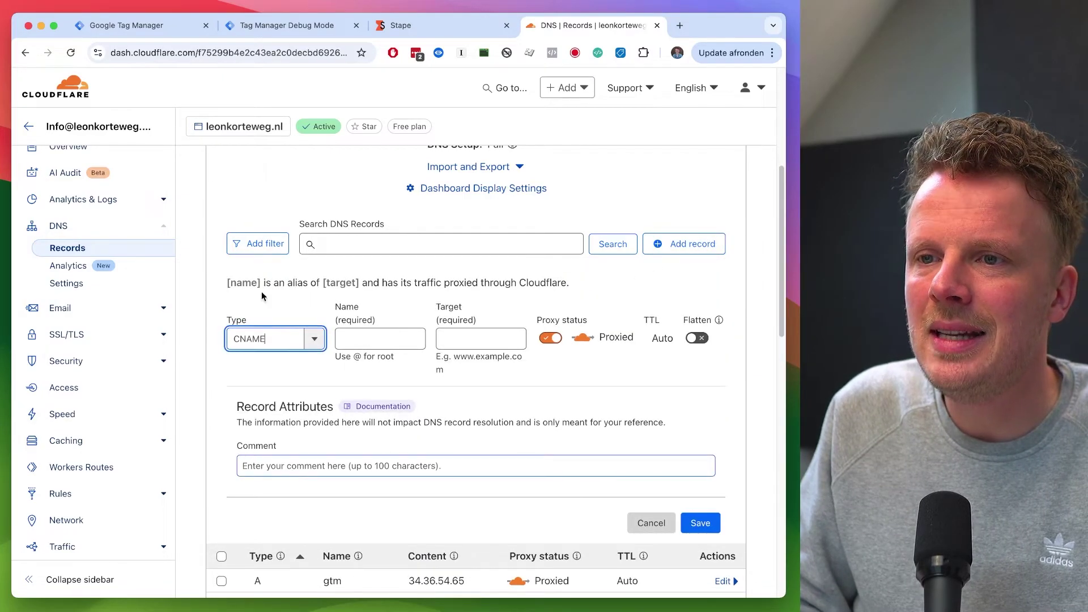
pyautogui.click(428, 27)
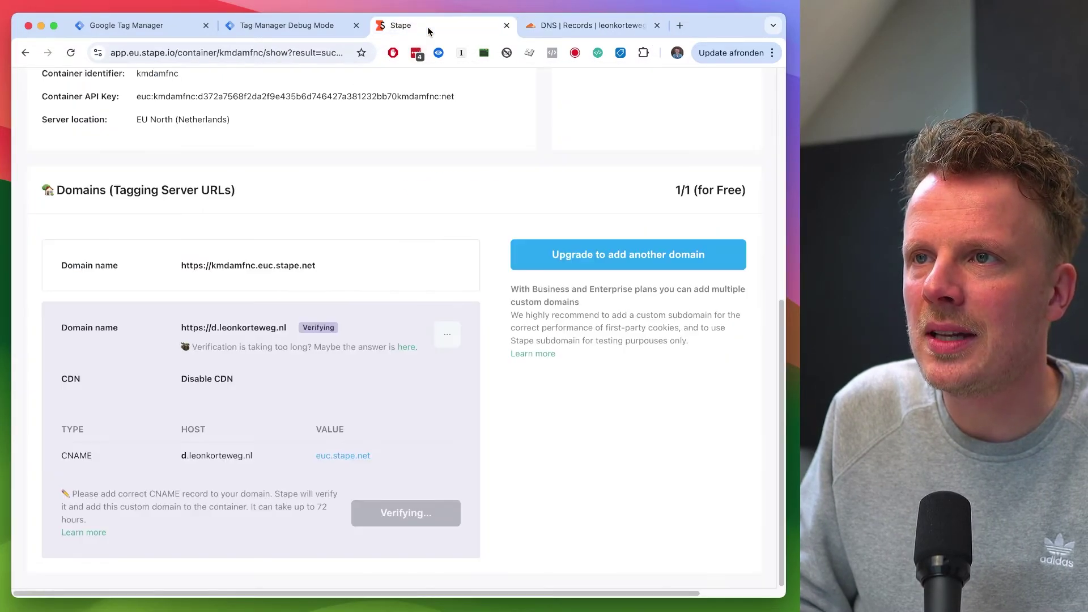
pyautogui.doubleClick(79, 453)
pyautogui.click(80, 407)
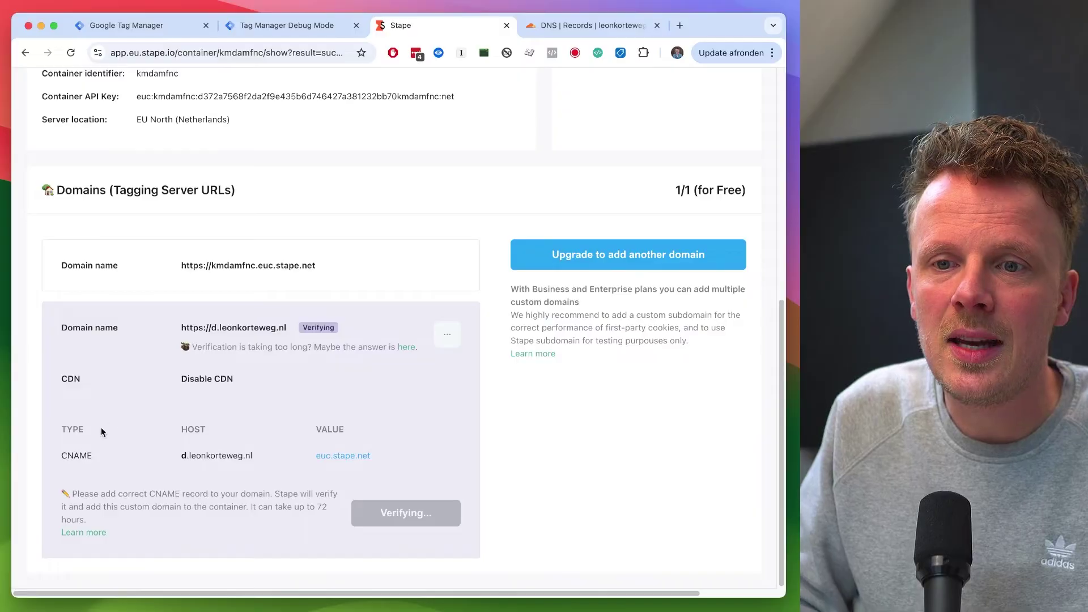
pyautogui.doubleClick(73, 456)
pyautogui.click(81, 431)
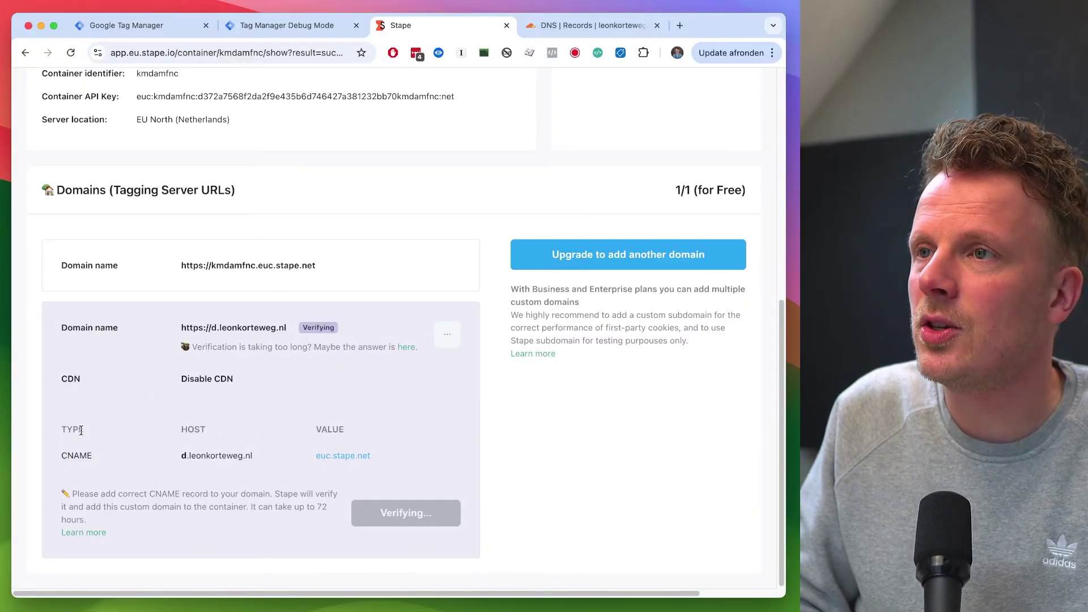
# Step: Set the Cloudflare record Name to d, matching Stape's host d.leonkorteweg.nl
pyautogui.hotkey('ctrl', 'Tab')
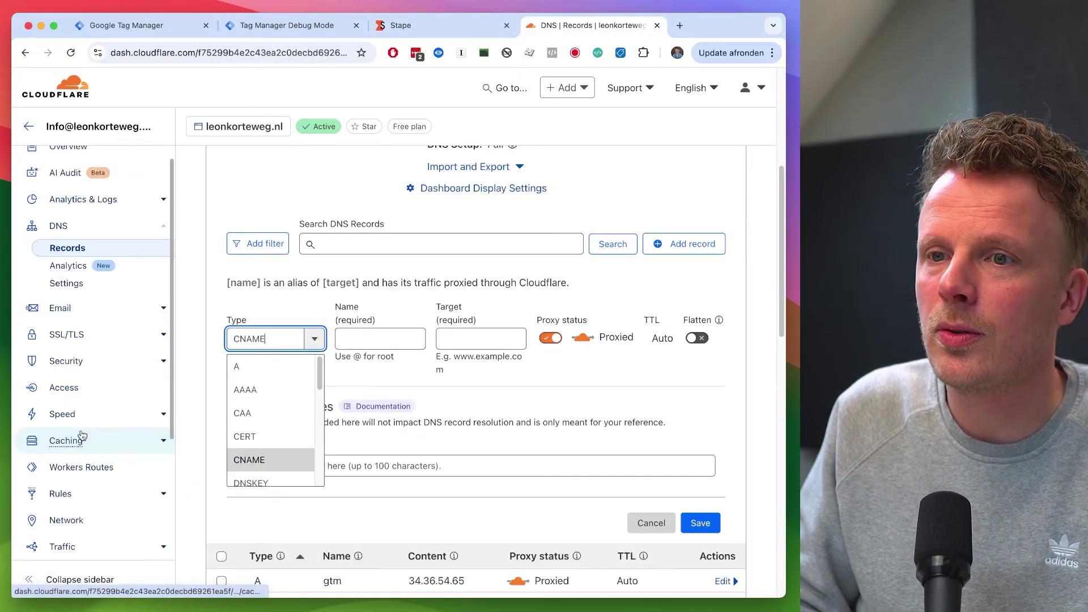
pyautogui.click(375, 342)
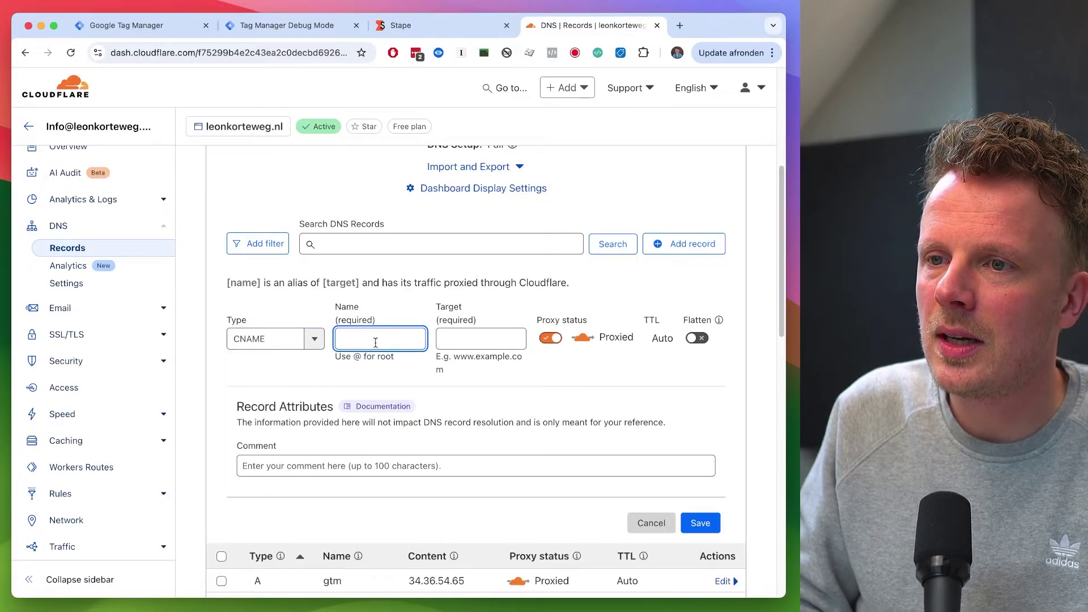
pyautogui.hotkey('ctrl', 'shift', 'Tab')
pyautogui.hotkey('ctrl', 'Tab')
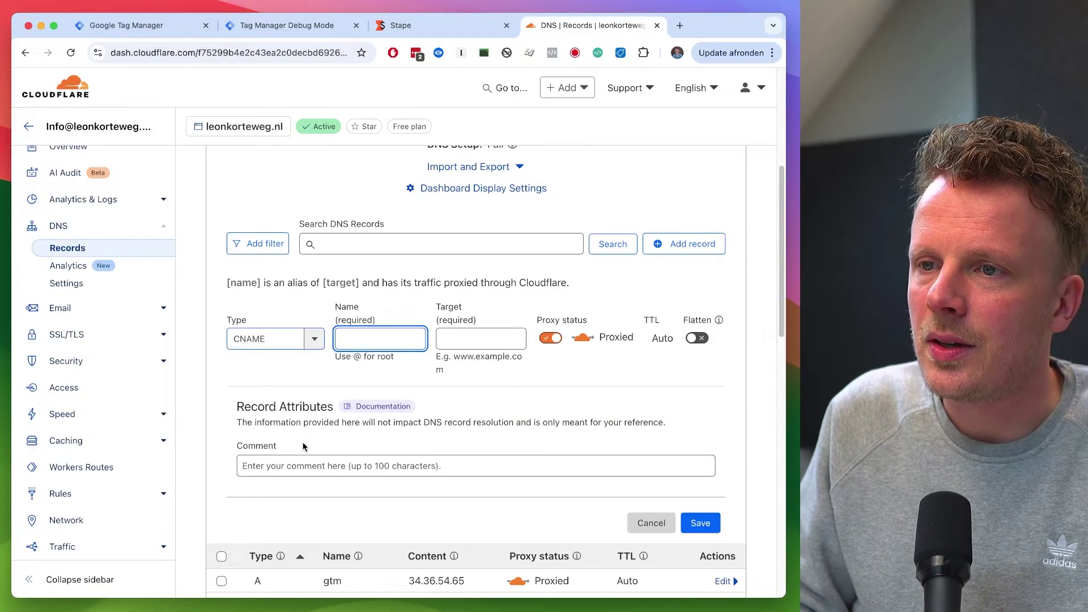
pyautogui.write('d')
pyautogui.hotkey('ctrl', 'shift', 'Tab')
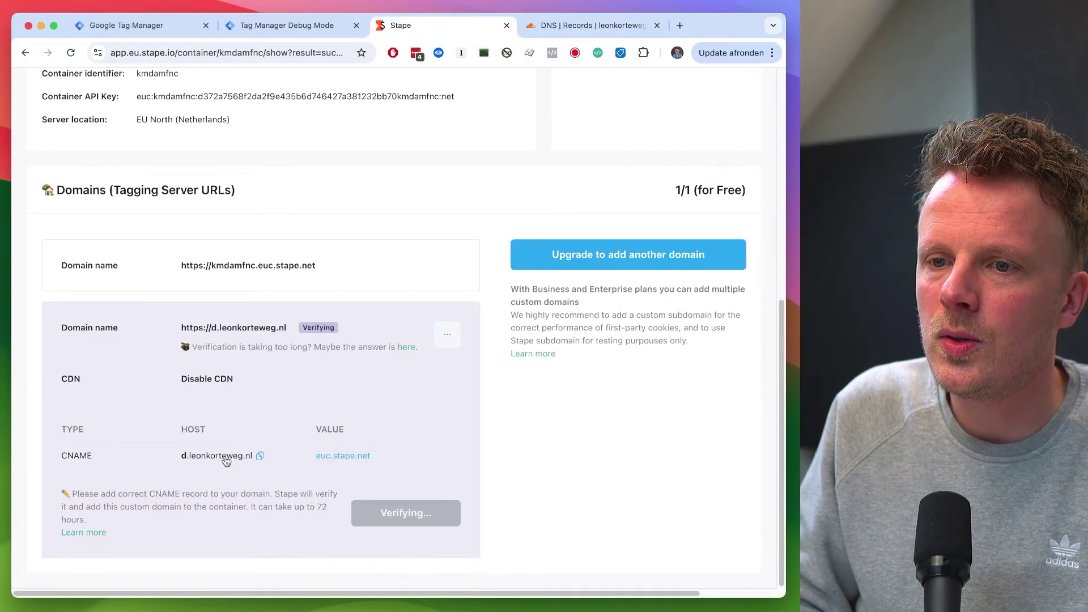
pyautogui.click(244, 456)
pyautogui.hotkey('ctrl', 'Tab')
pyautogui.press('BackSpace')
pyautogui.press('BackSpace')
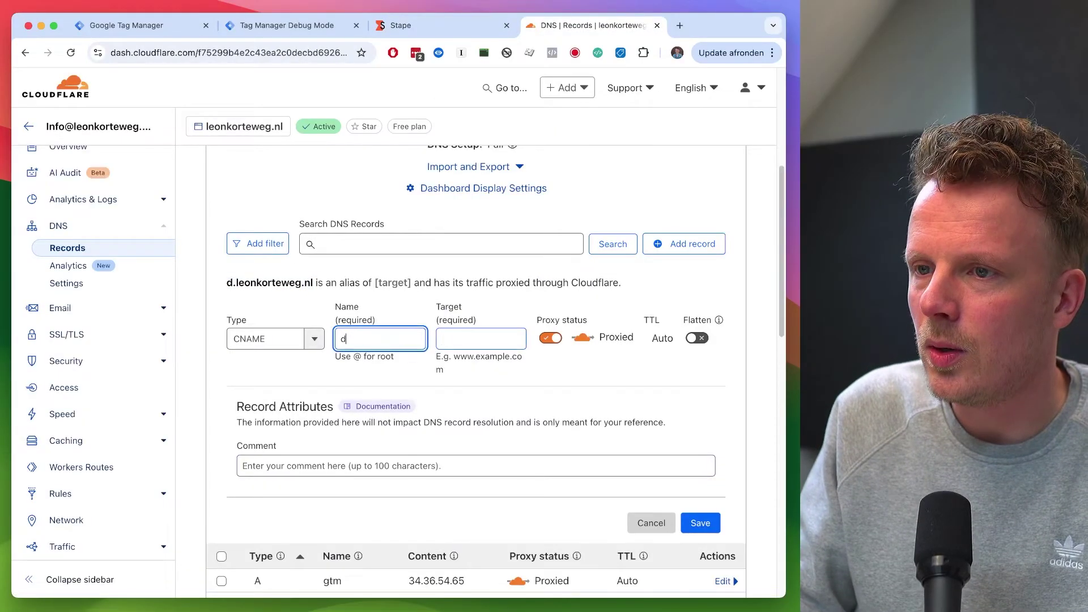
# Step: Set the record Target to euc.stape.net, copied from Stape
pyautogui.press('Tab')
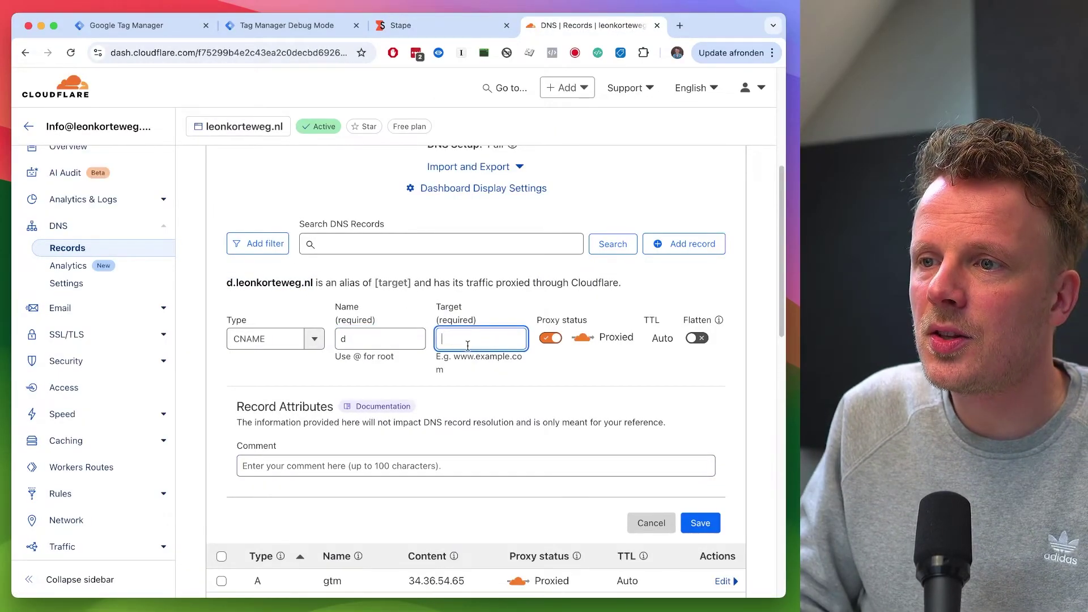
pyautogui.hotkey('ctrl', 'shift', 'Tab')
pyautogui.click(376, 457)
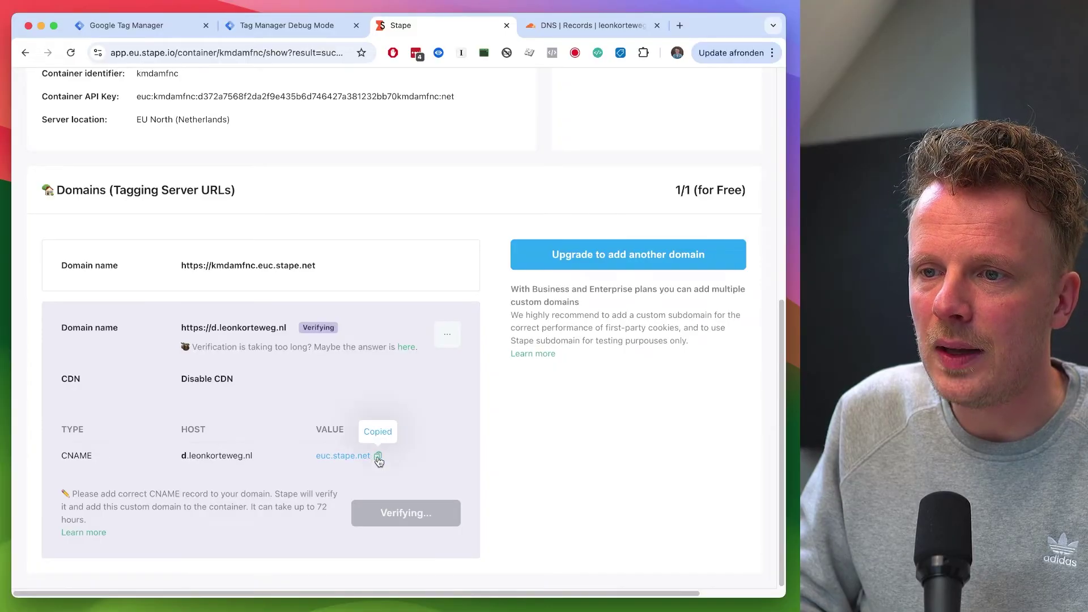
pyautogui.hotkey('ctrl', 'Tab')
pyautogui.hotkey('ctrl', 'v')
pyautogui.click(557, 374)
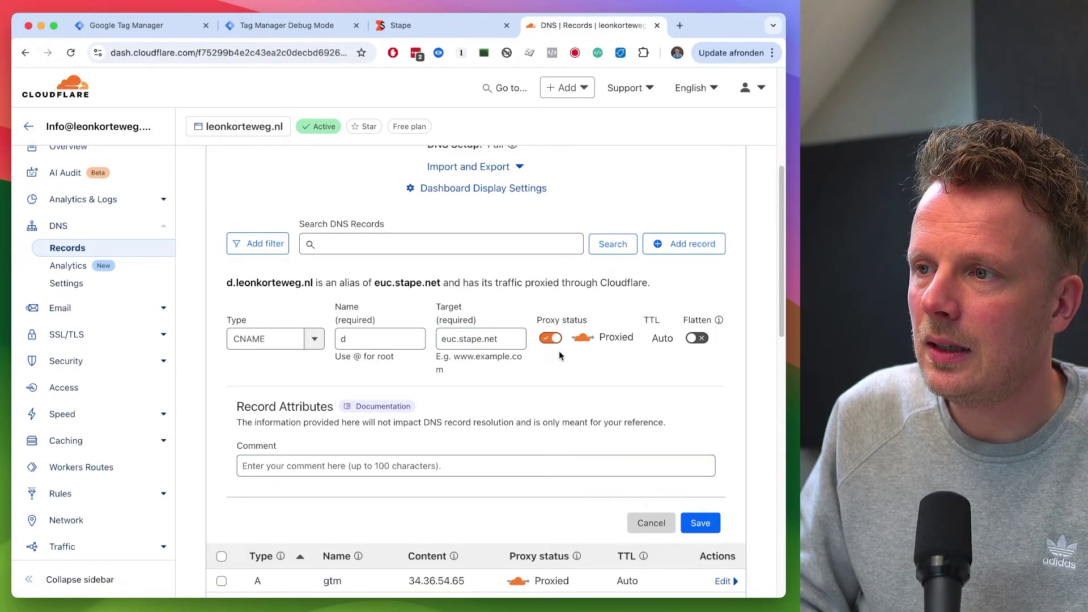
# Step: Make the record DNS only, keep TTL Auto, and save the CNAME record
pyautogui.click(549, 339)
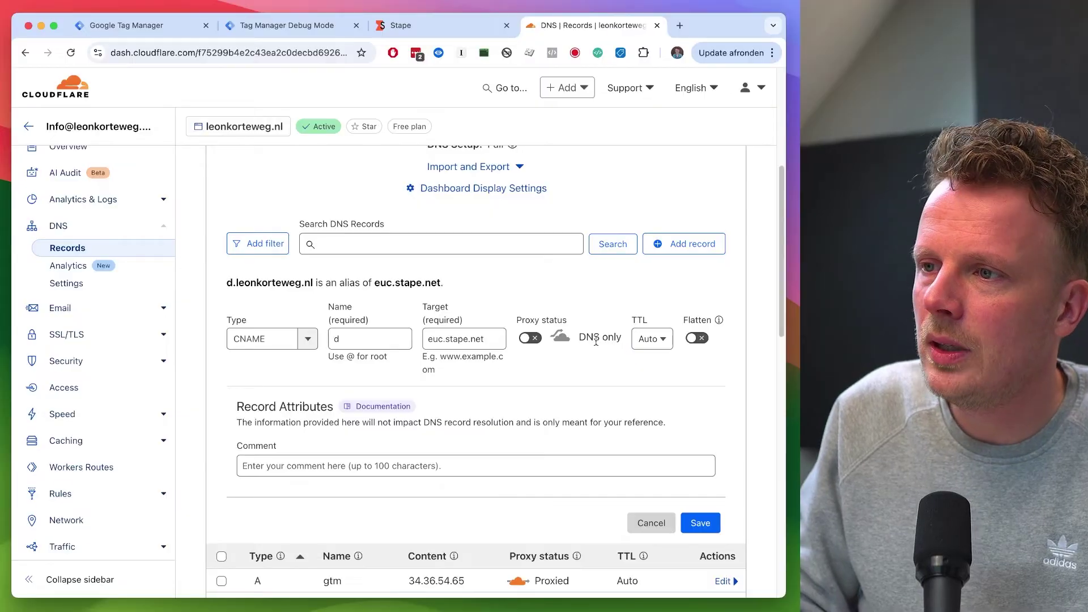
pyautogui.click(641, 343)
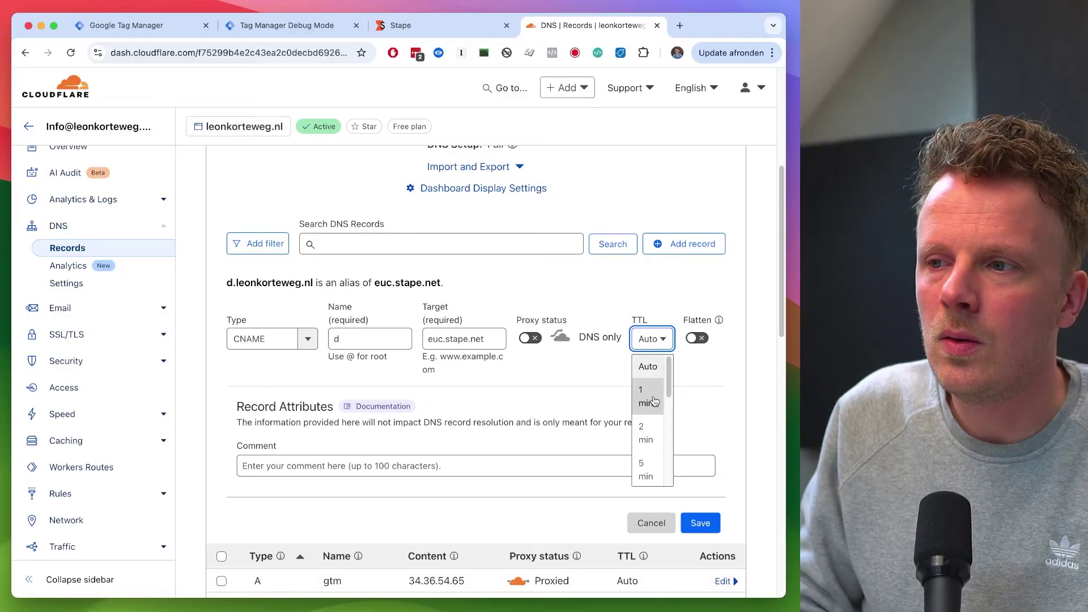
pyautogui.scroll(-1, 657, 408)
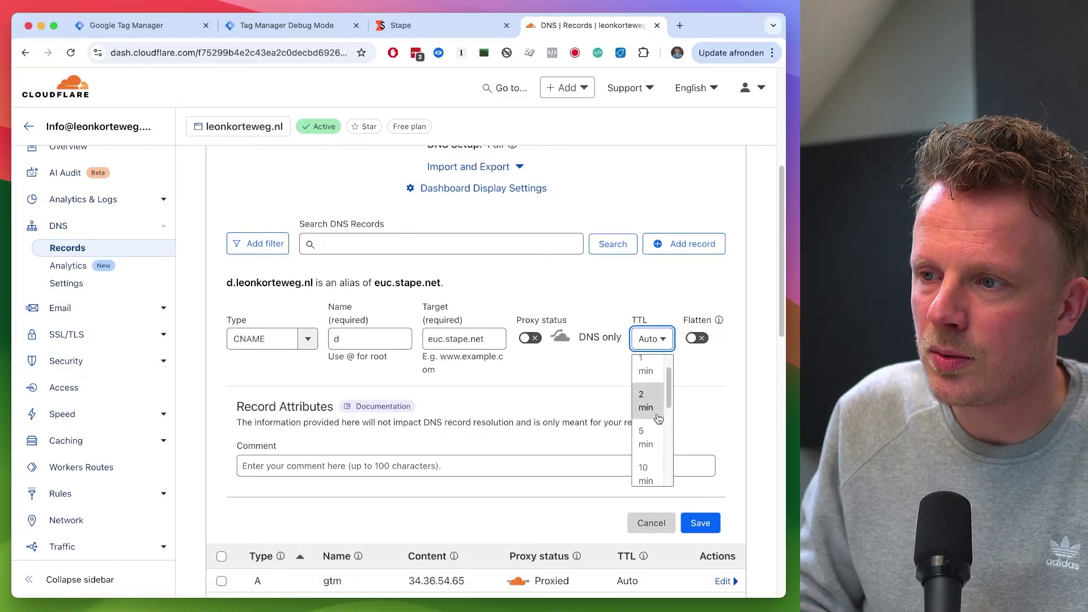
pyautogui.scroll(1, 658, 419)
pyautogui.scroll(-1, 699, 390)
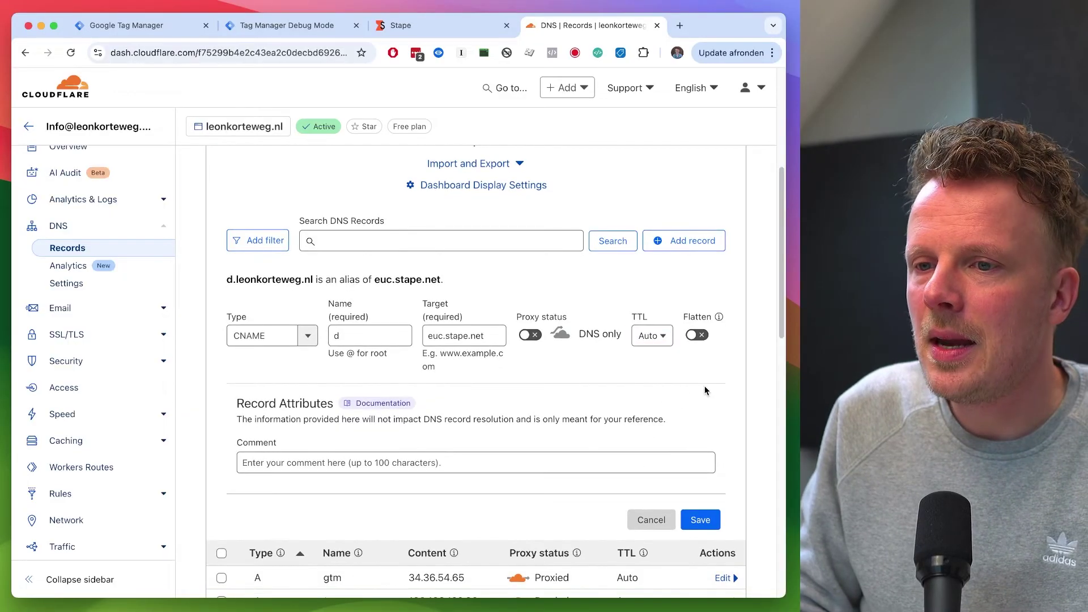
pyautogui.click(710, 521)
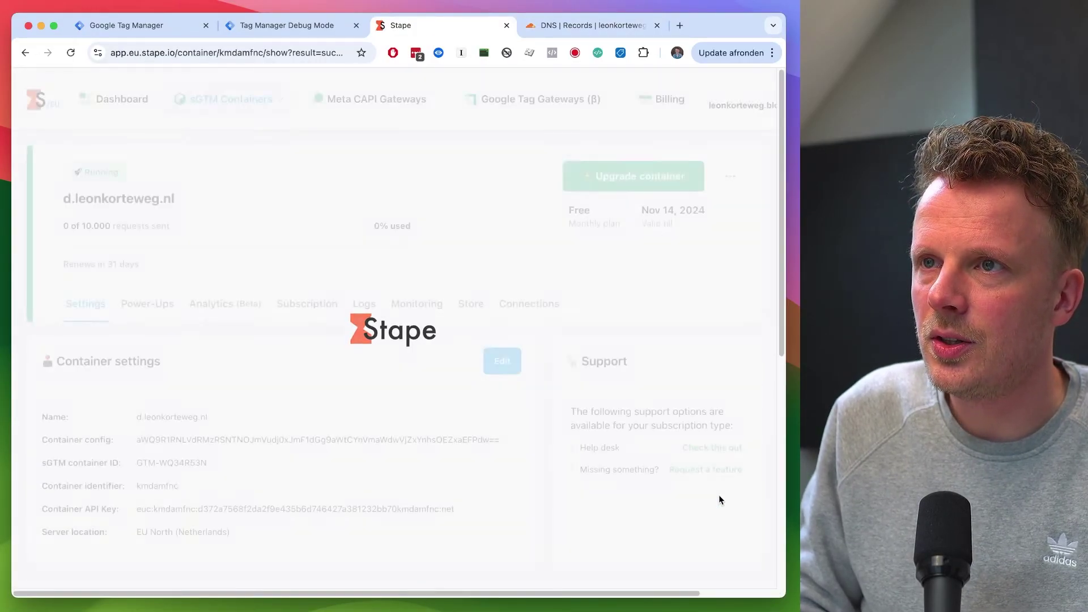
# Step: Copy the host d.leonkorteweg.nl from Stape's Domains (Tagging Server URLs) section
pyautogui.scroll(-7, 525, 511)
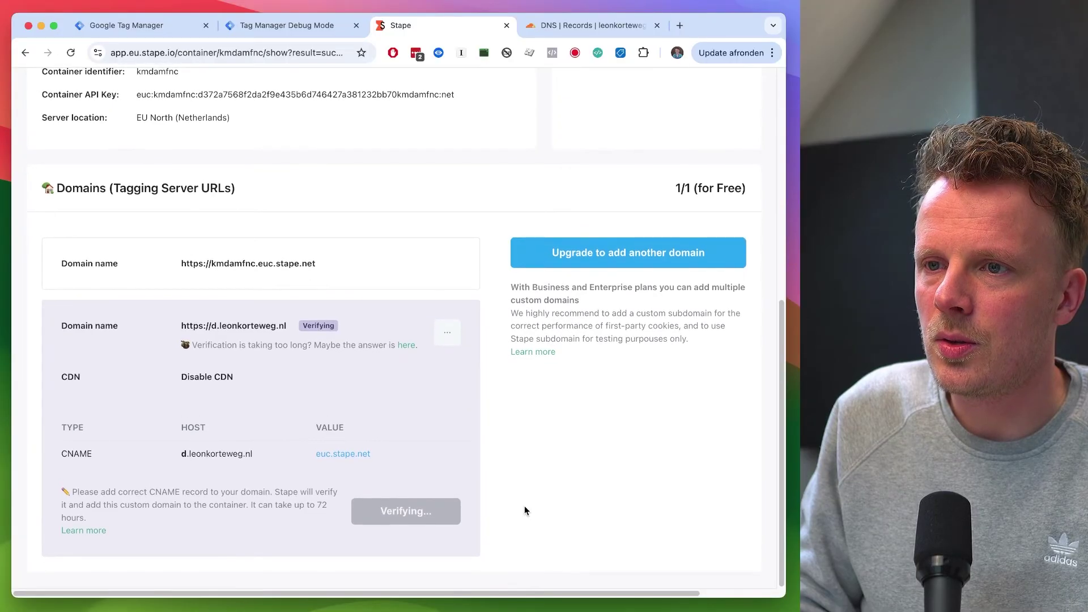
pyautogui.moveTo(264, 457)
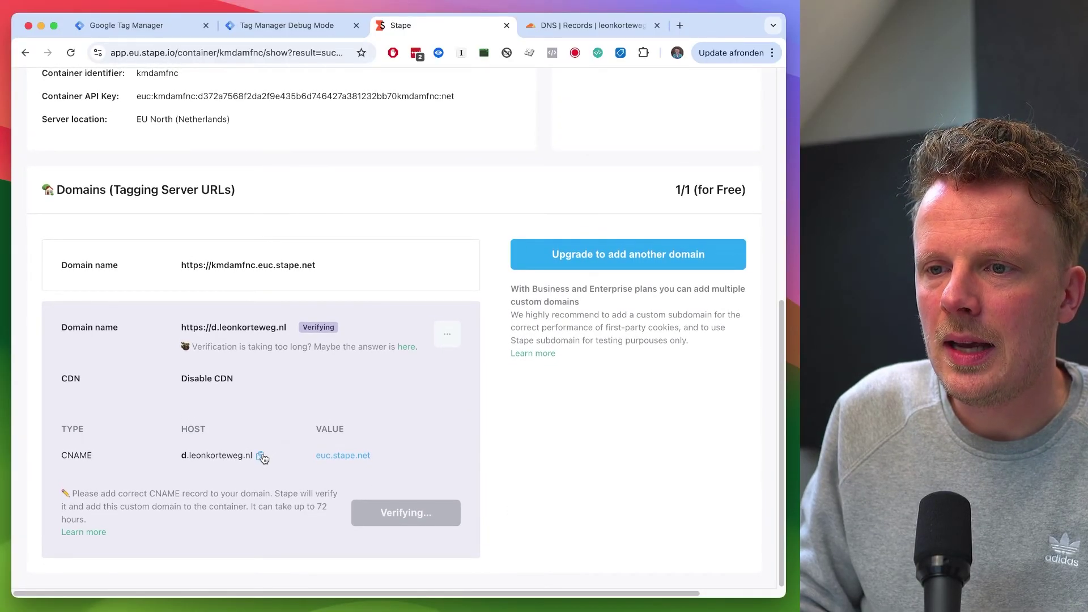
pyautogui.click(260, 456)
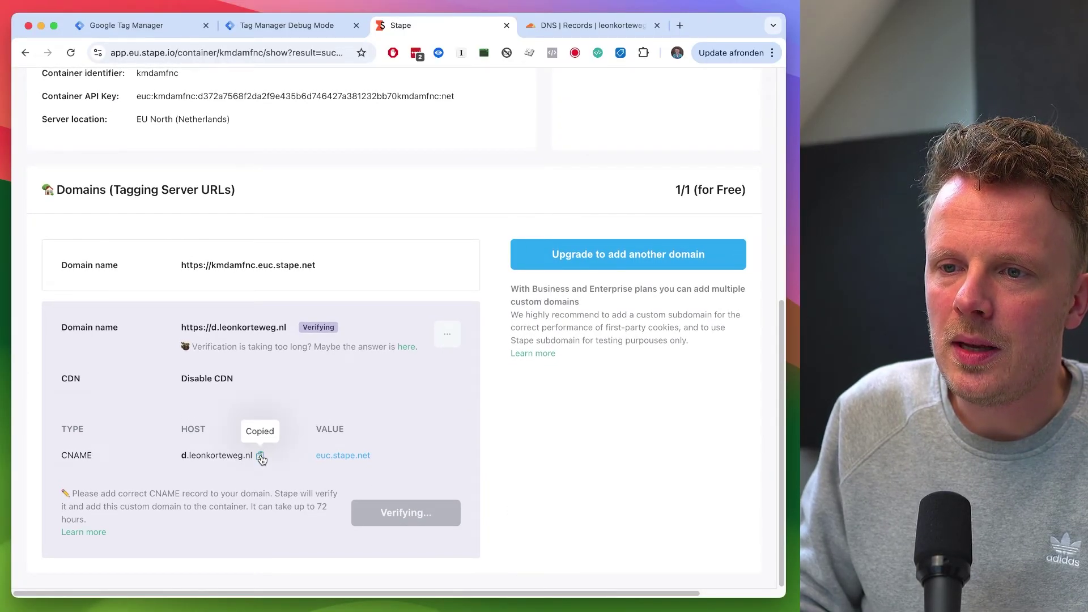
pyautogui.click(168, 28)
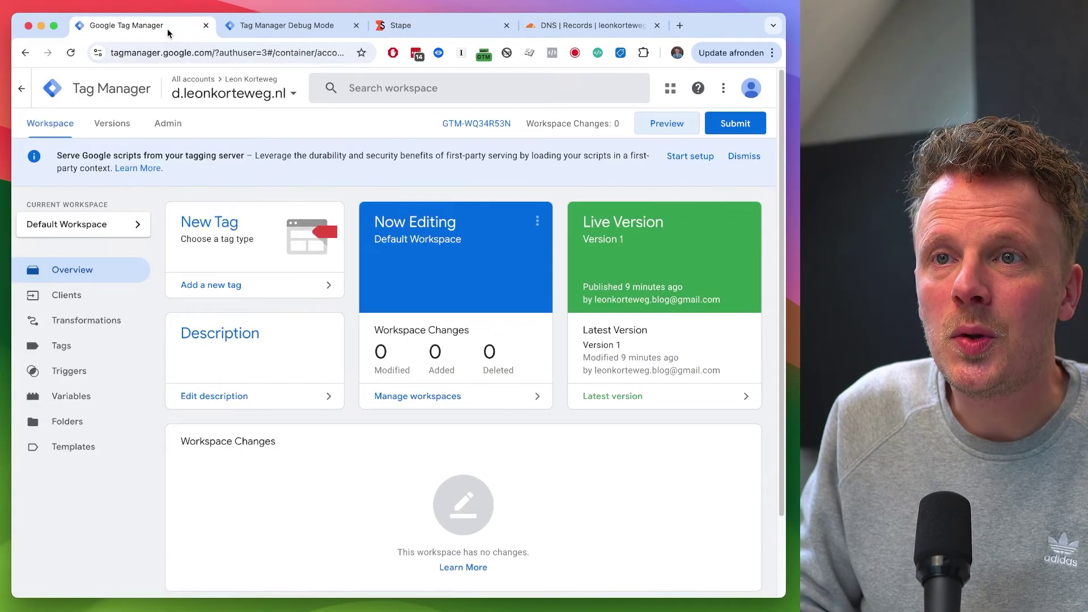
pyautogui.click(165, 130)
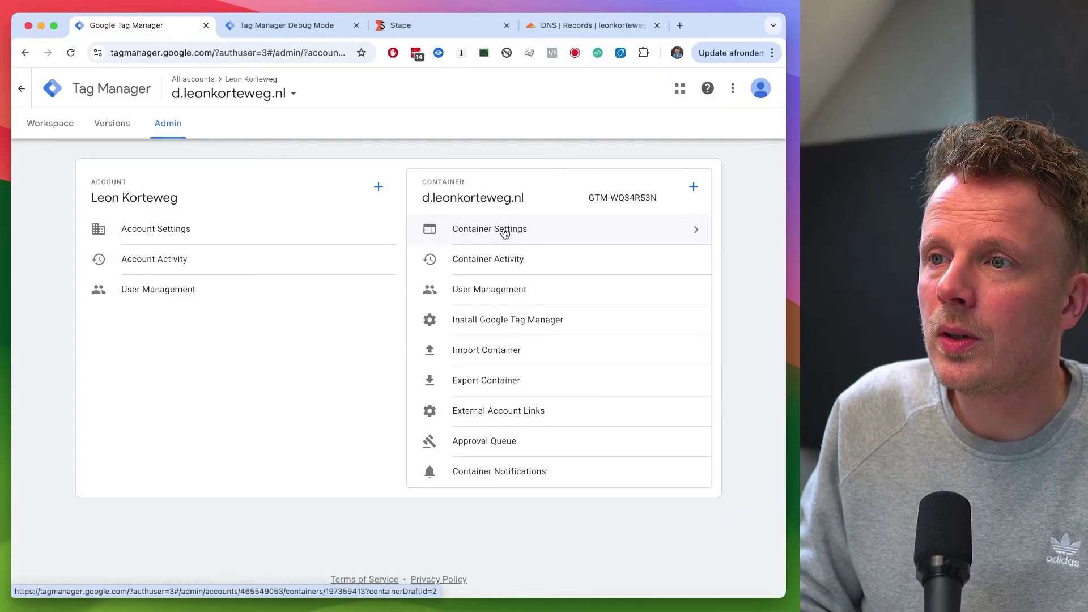
pyautogui.click(516, 230)
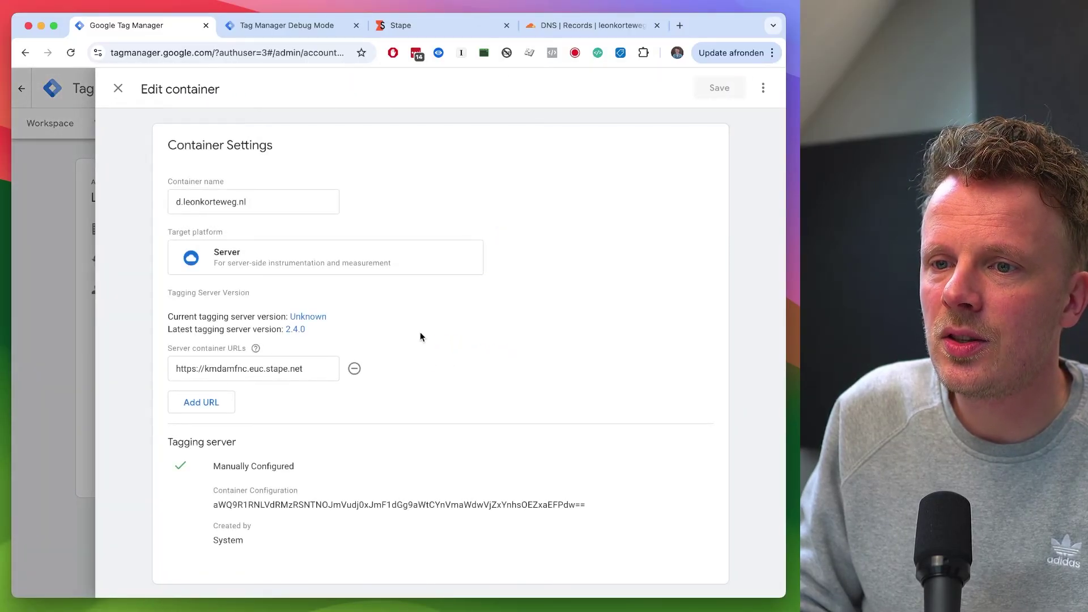
pyautogui.click(204, 400)
pyautogui.click(217, 399)
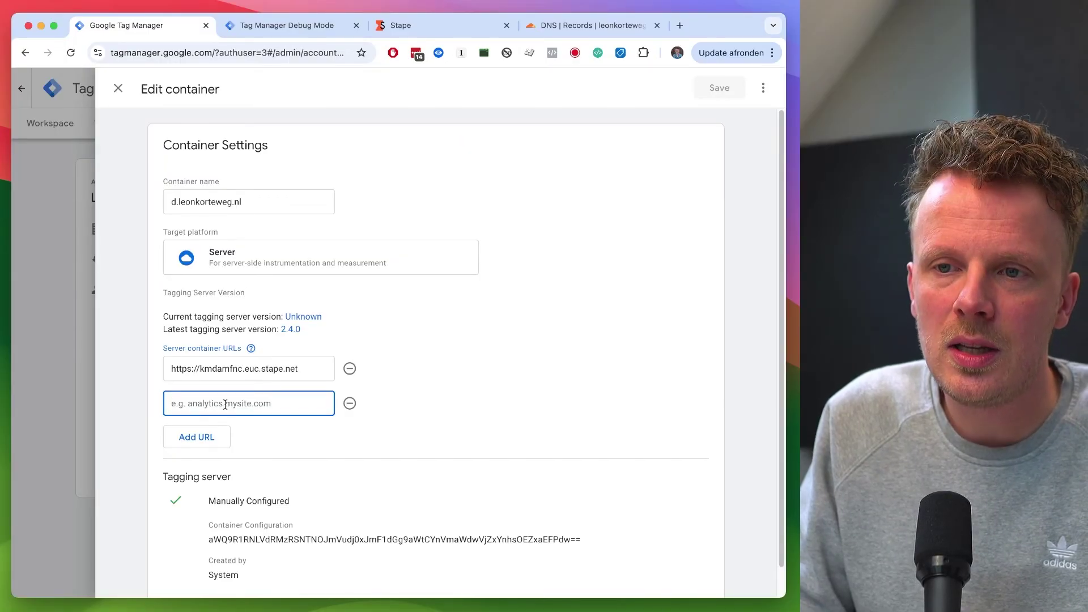
pyautogui.write('htt')
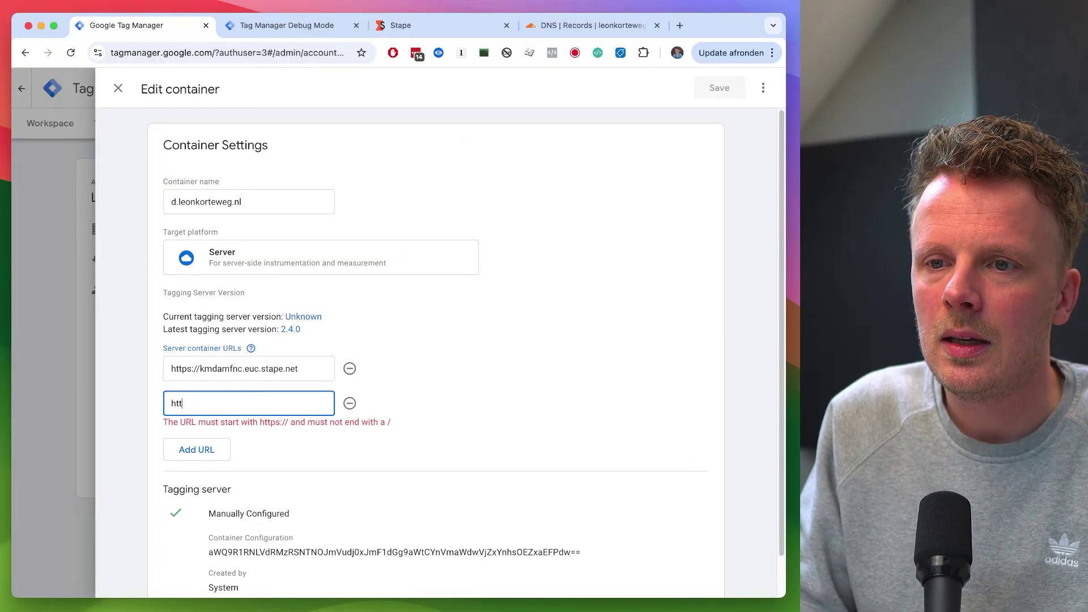
pyautogui.write('ps://')
pyautogui.press('super+v')
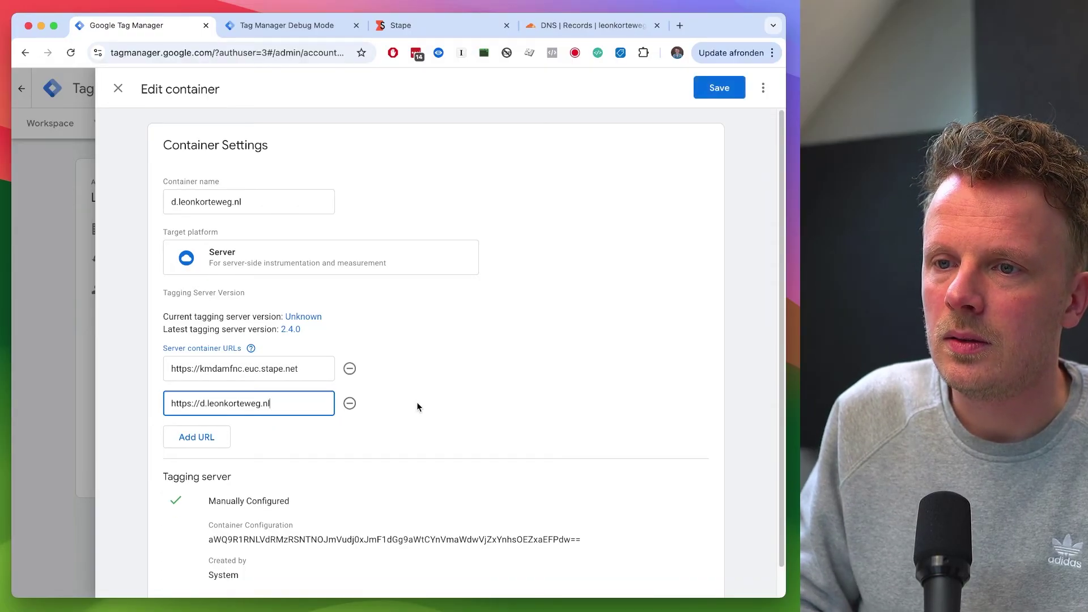
pyautogui.click(730, 91)
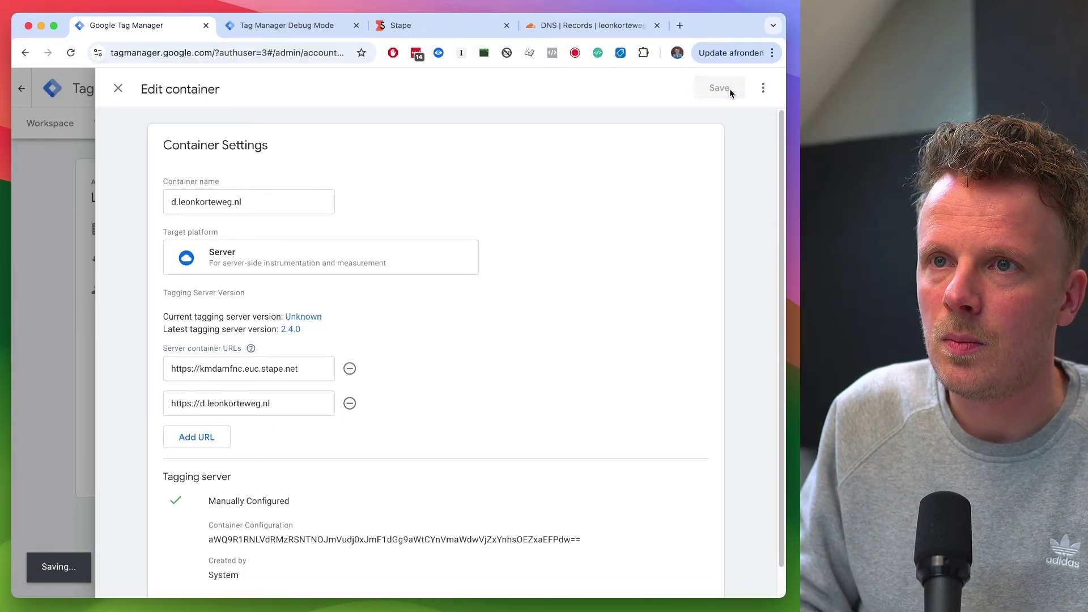
pyautogui.click(62, 132)
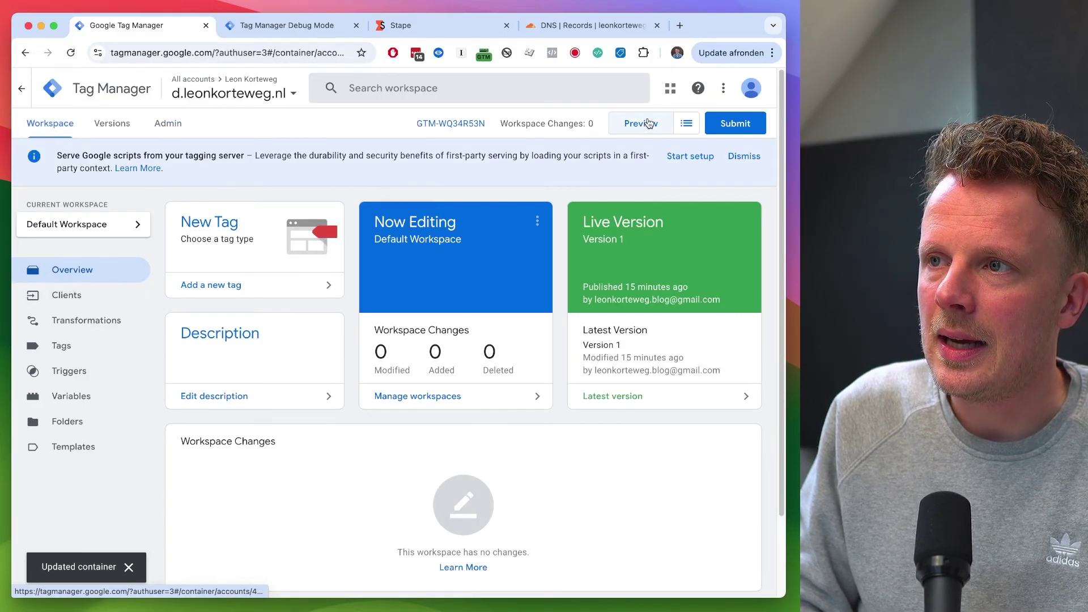
pyautogui.click(643, 123)
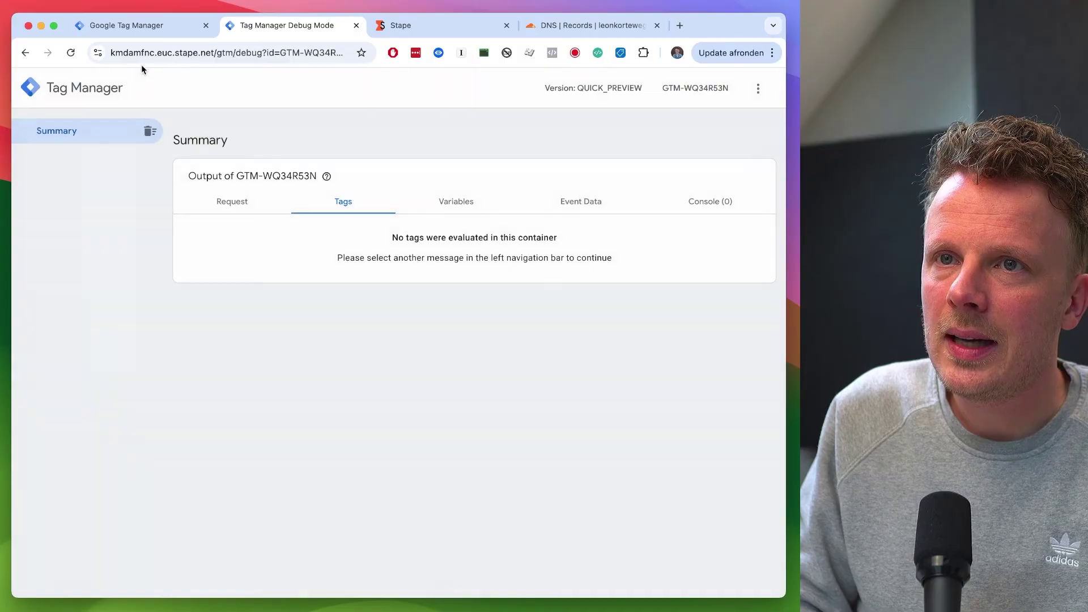
pyautogui.click(166, 29)
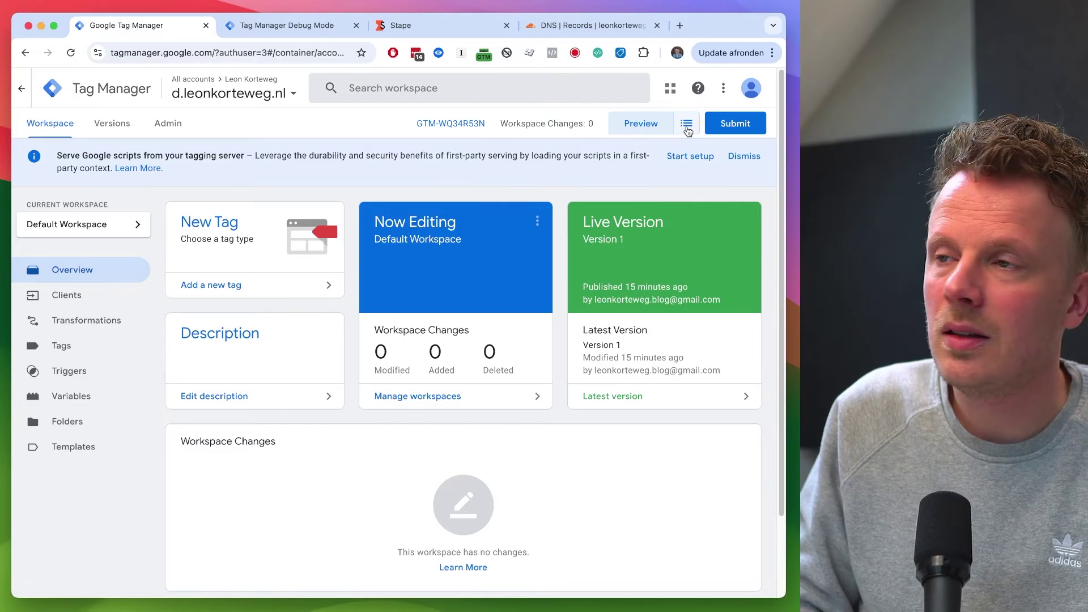
pyautogui.click(687, 126)
pyautogui.click(592, 152)
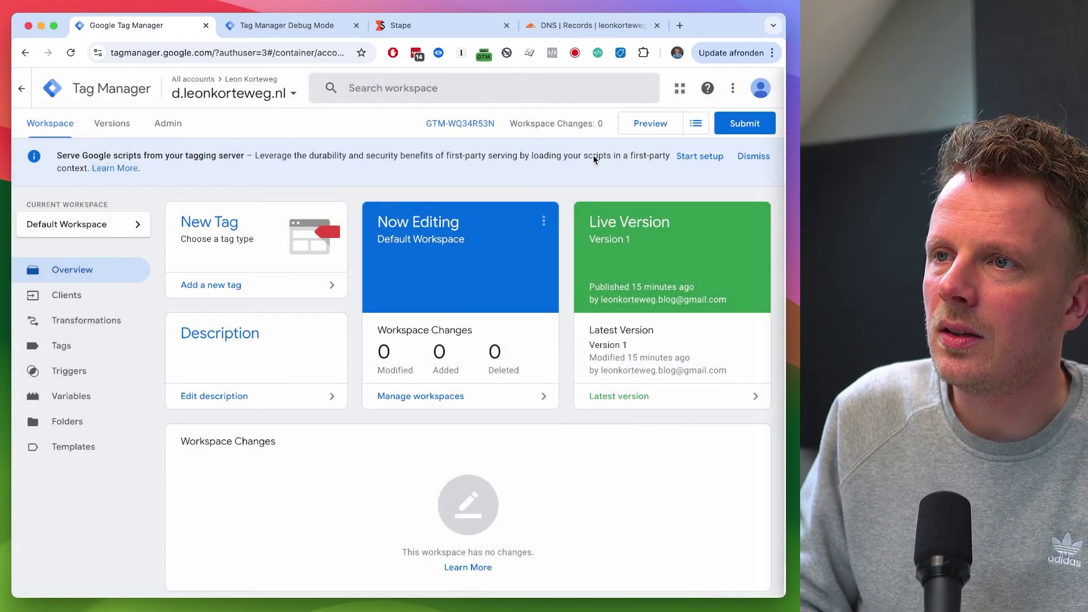
pyautogui.click(689, 126)
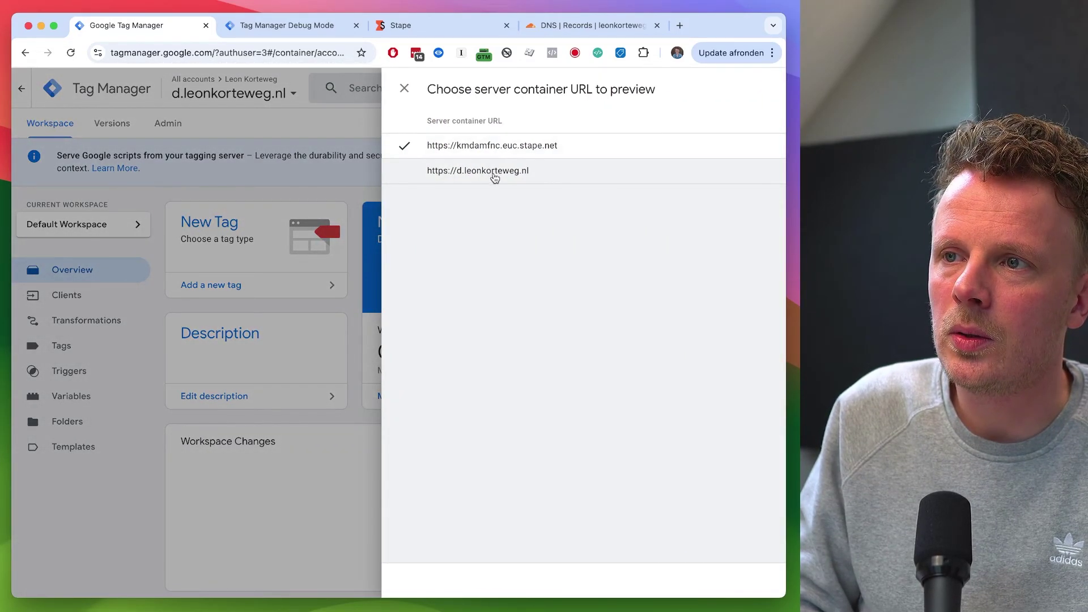
pyautogui.click(539, 179)
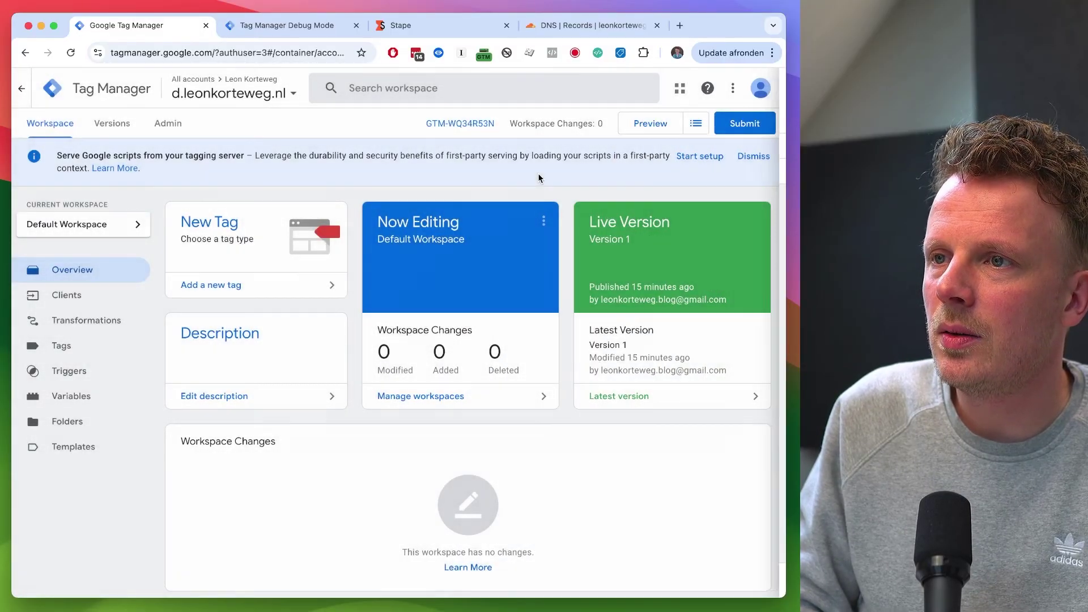
pyautogui.click(642, 131)
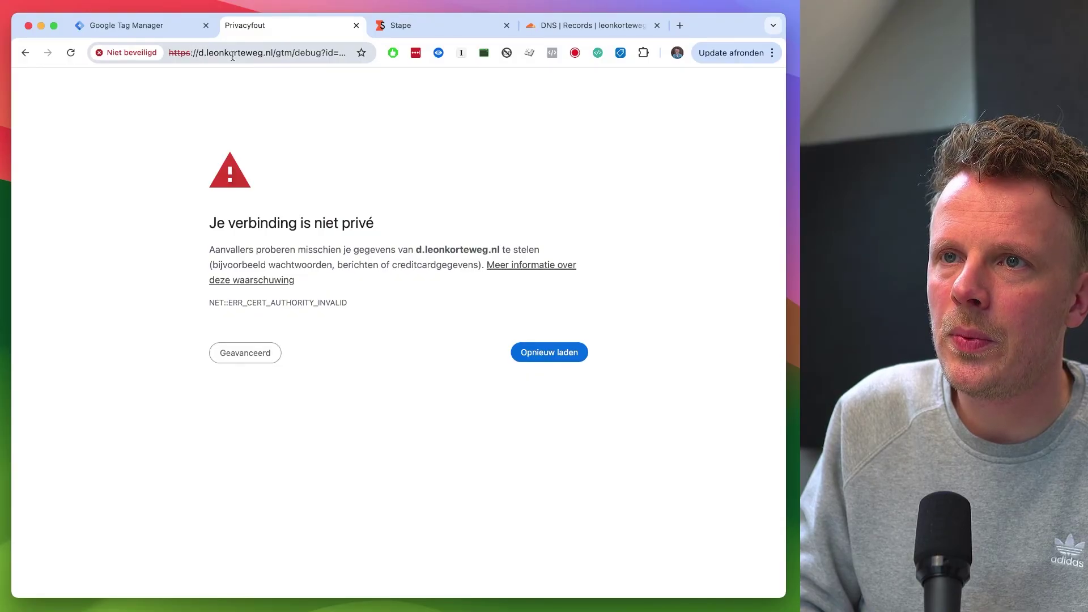
# Step: Reload Stape to see d.leonkorteweg.nl still Verifying, then go back to Tag Manager
pyautogui.click(420, 29)
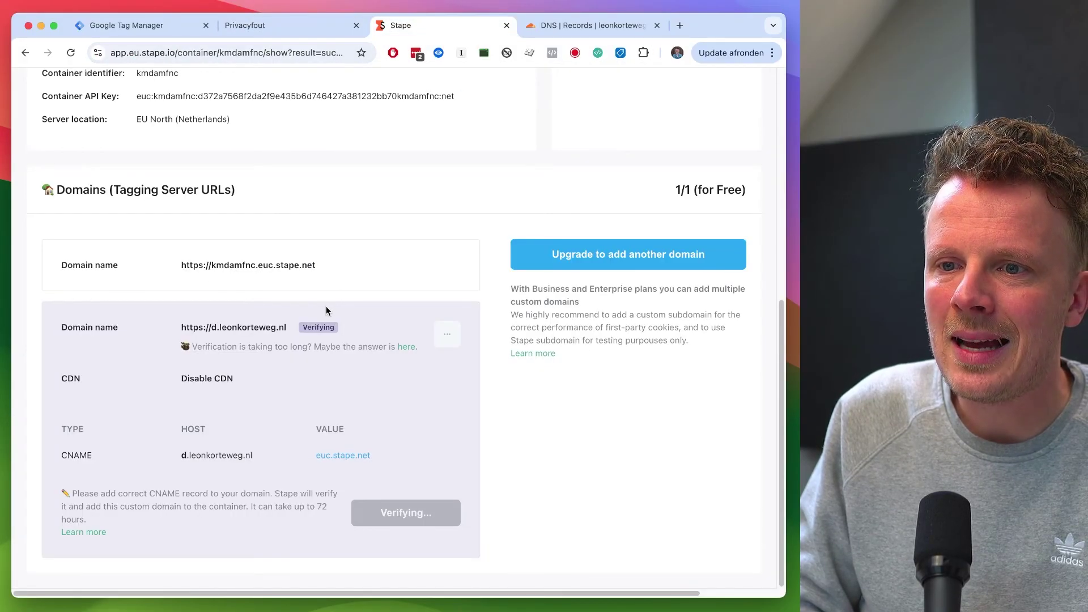
pyautogui.press('super+r')
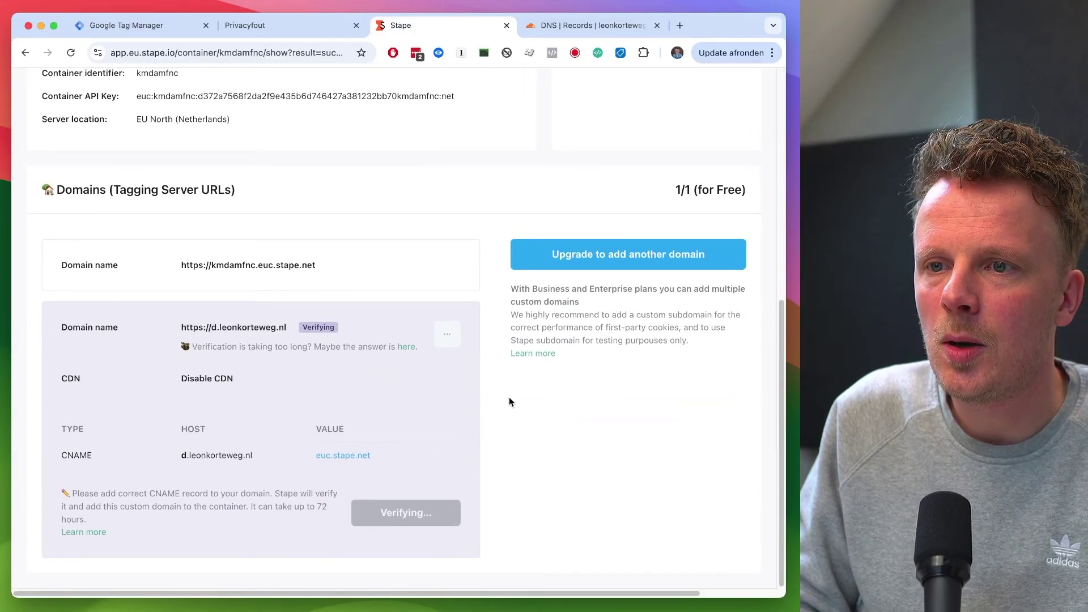
pyautogui.hotkey('ctrl', 'shift', 'Tab')
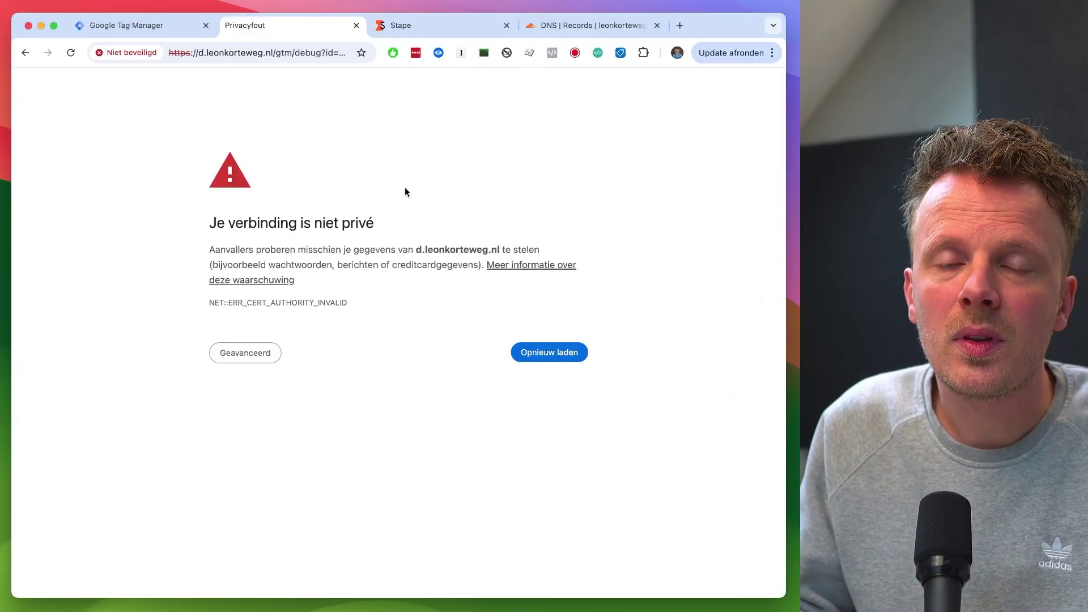
pyautogui.hotkey('ctrl', 'shift', 'Tab')
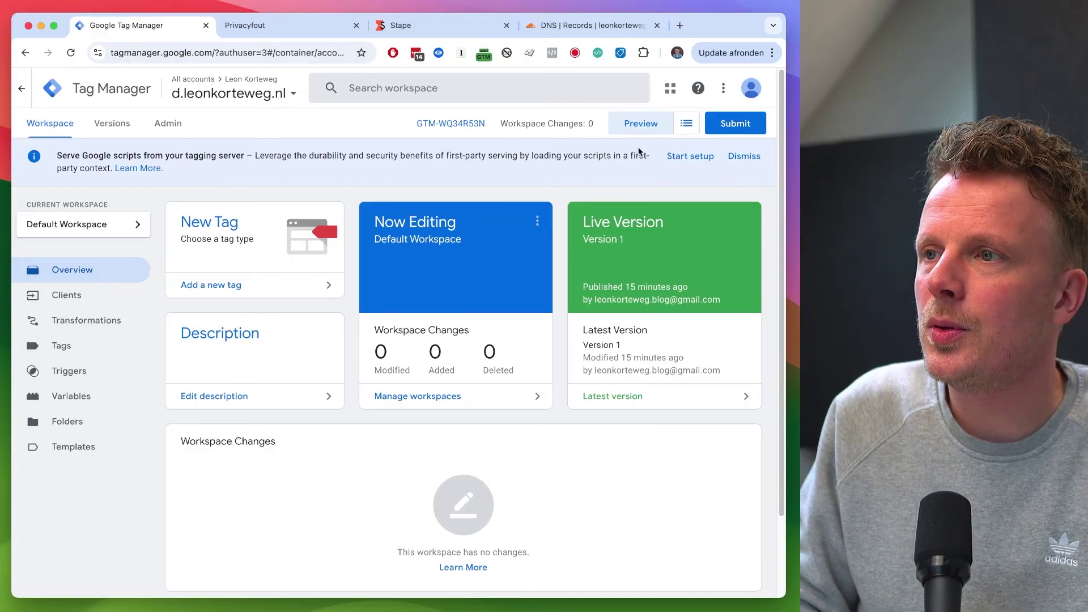
# Step: Preview via the kmdamfnc.euc.stape.net URL and paste that server address into a new tab
pyautogui.click(685, 123)
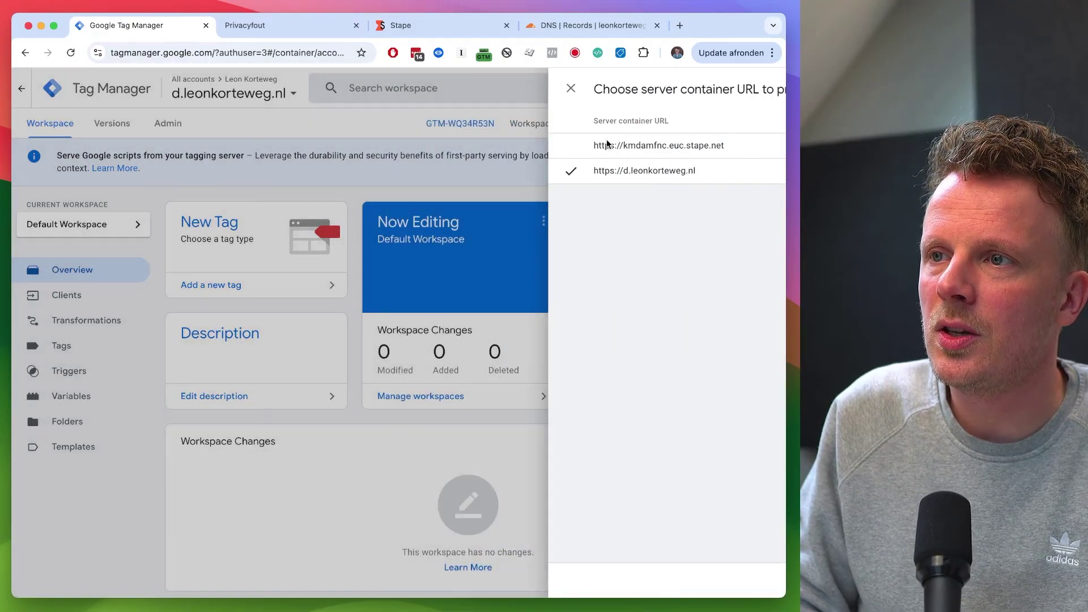
pyautogui.click(607, 142)
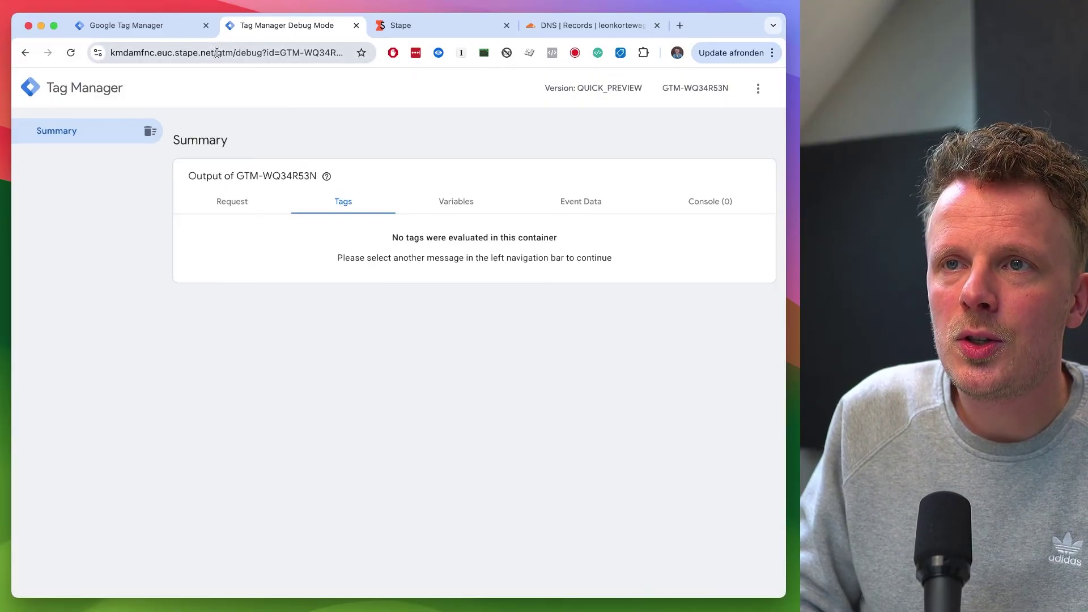
pyautogui.moveTo(217, 52); pyautogui.dragTo(210, 35)
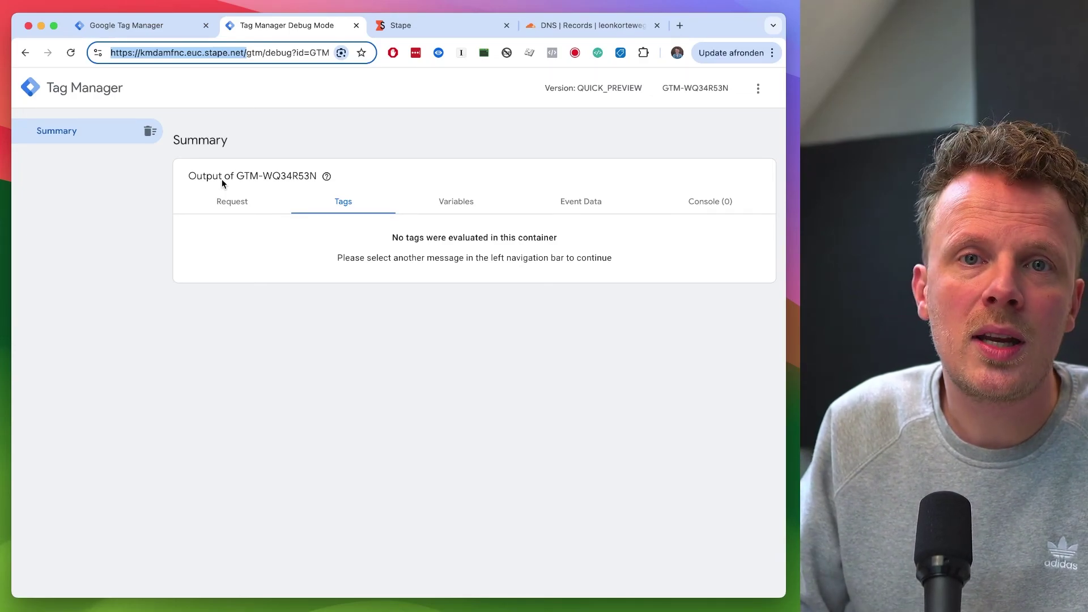
pyautogui.press('super+c')
pyautogui.press('super+t')
pyautogui.press('super+v')
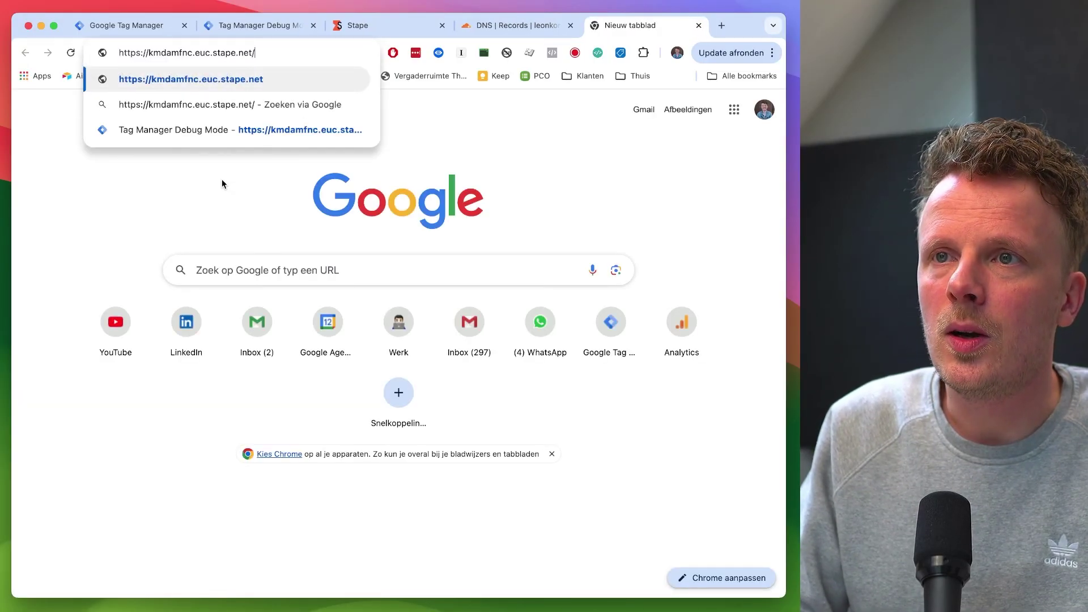
pyautogui.write('healthy')
pyautogui.press('Return')
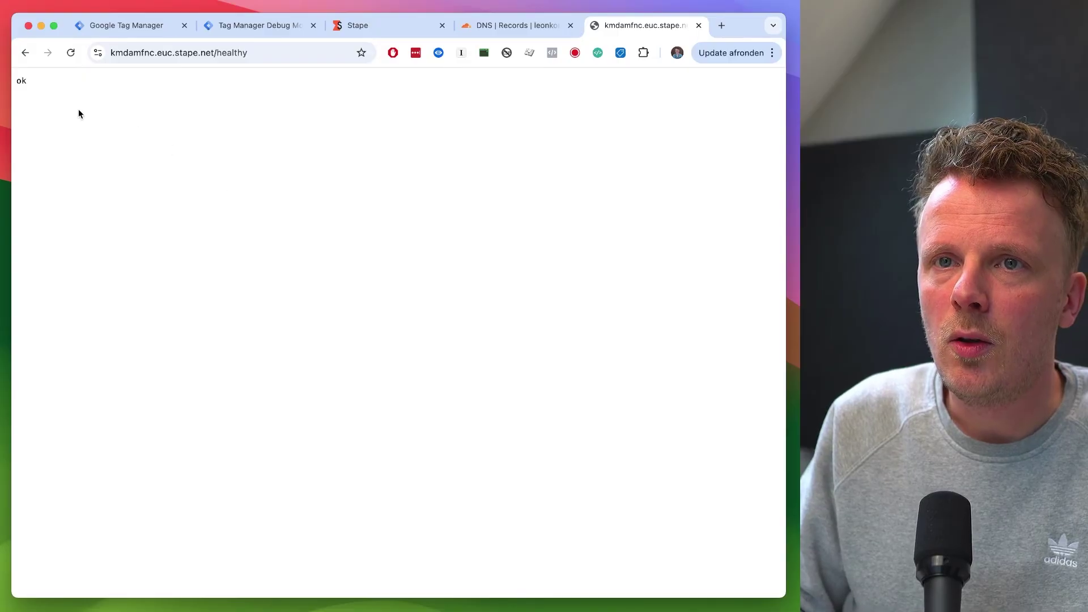
pyautogui.click(88, 114)
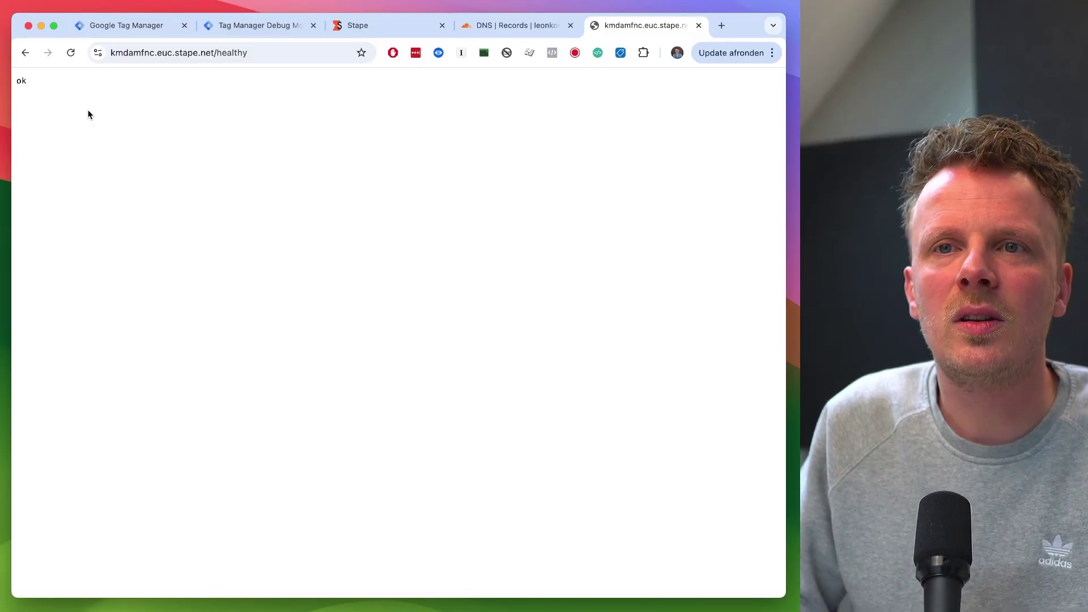
pyautogui.moveTo(111, 52); pyautogui.dragTo(232, 57)
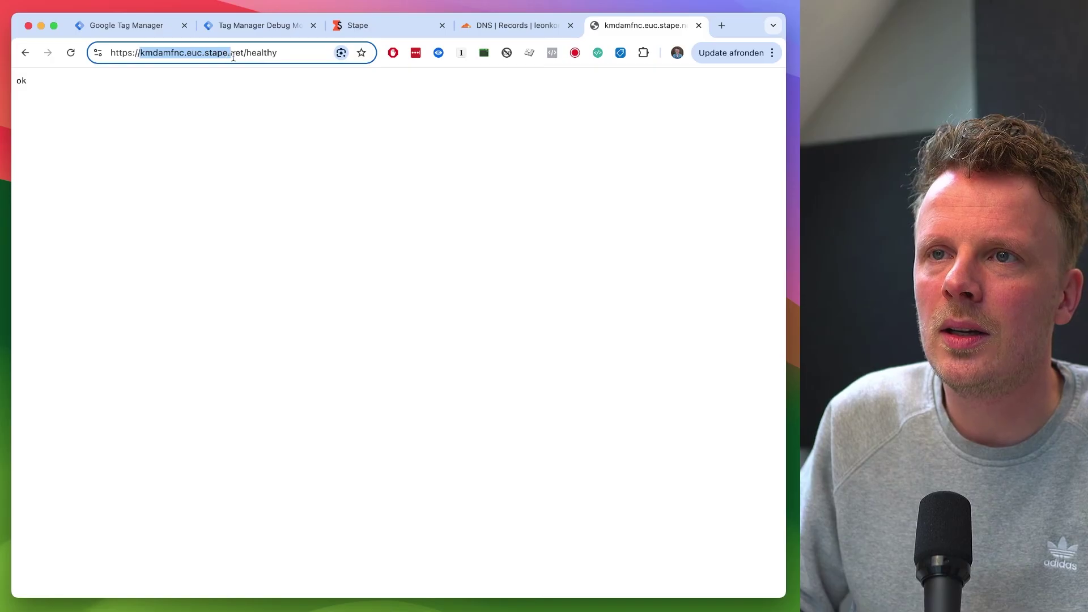
pyautogui.click(246, 53)
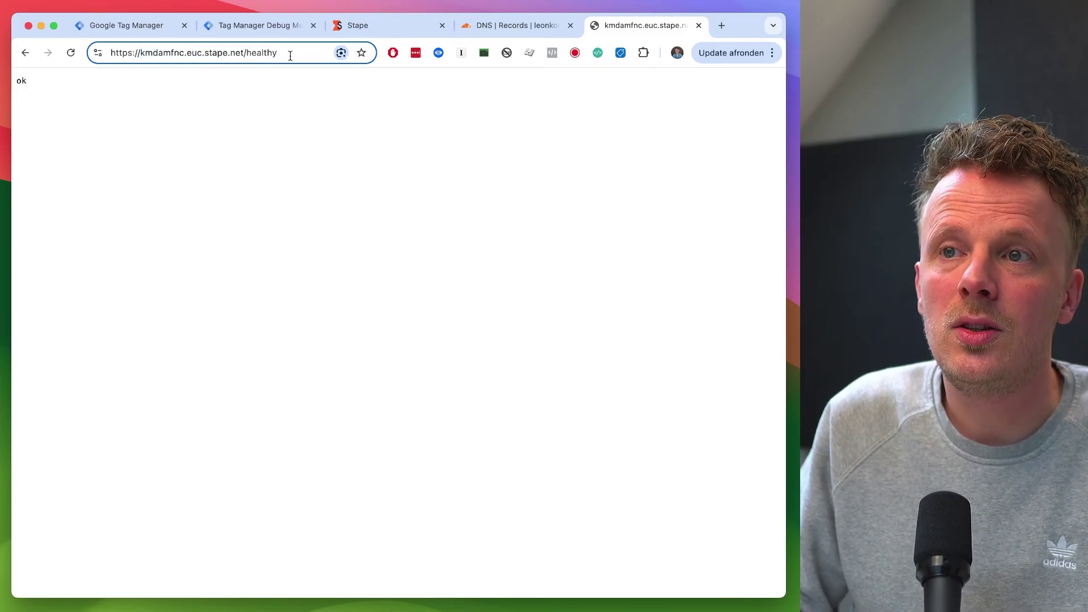